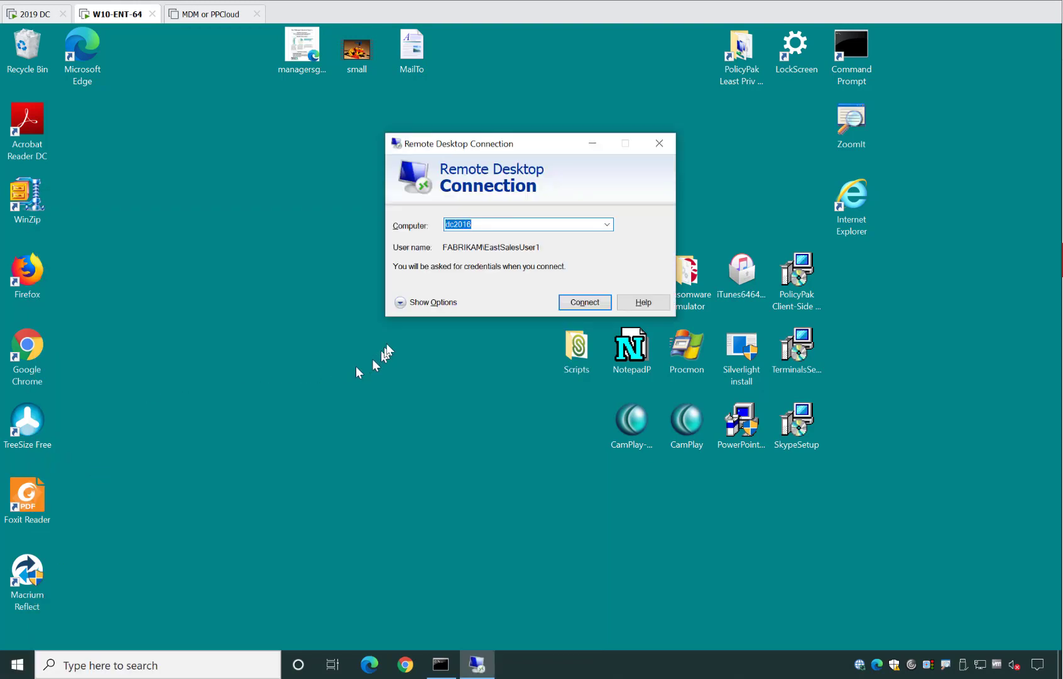
# Review the general, display, local resources, experience and advanced options of the remote desktop connection to dc2016
pyautogui.click(416, 303)
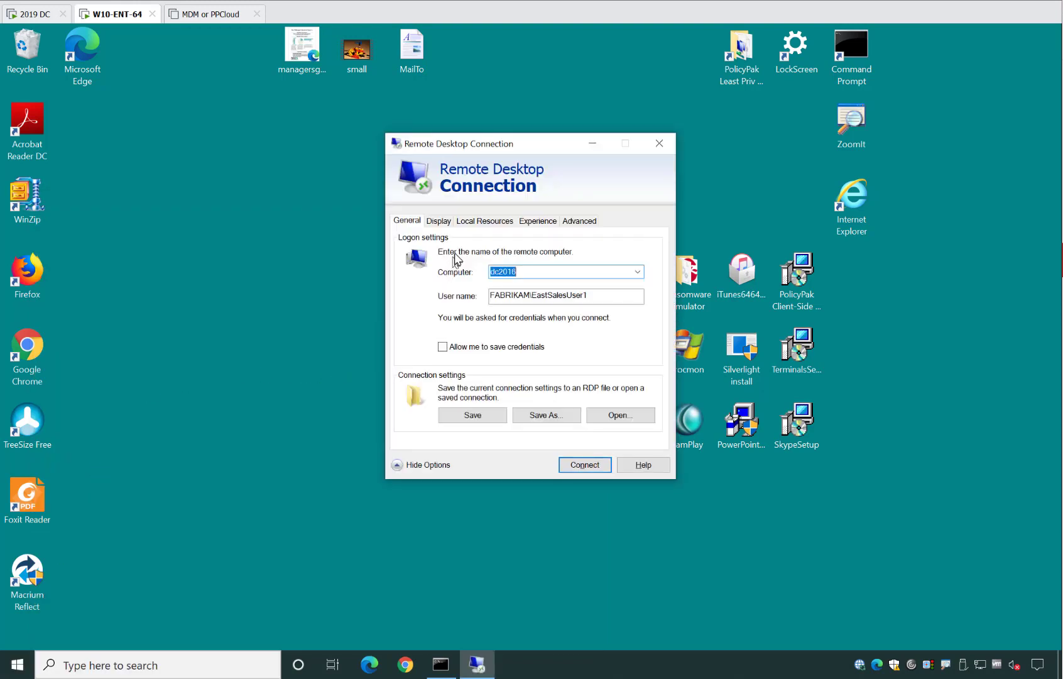
pyautogui.click(440, 222)
pyautogui.click(481, 223)
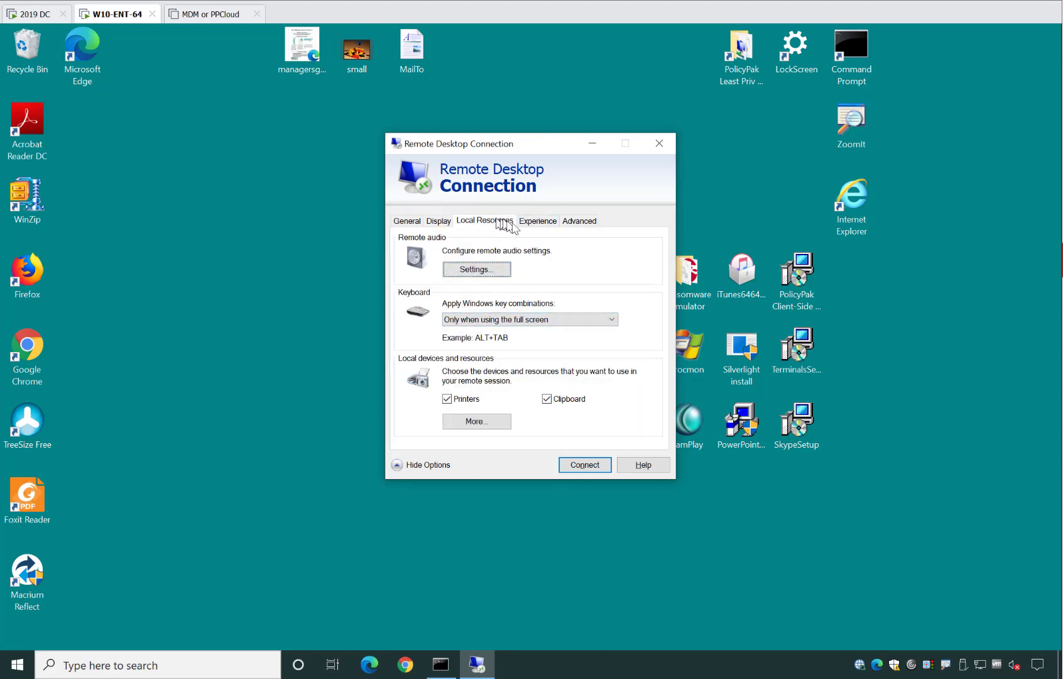
pyautogui.click(538, 223)
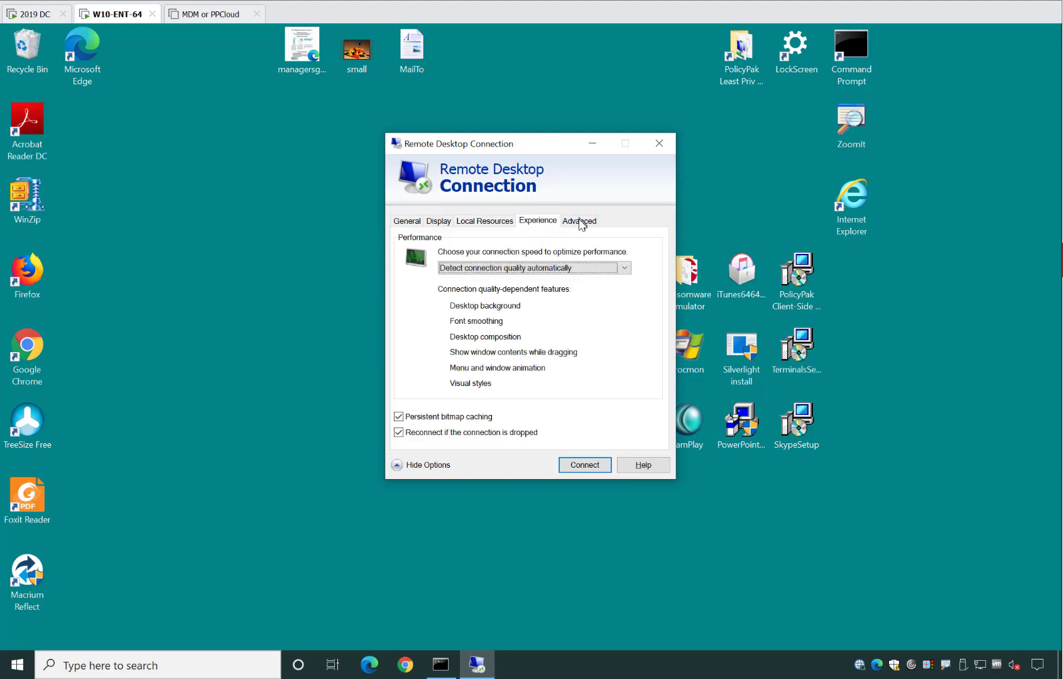
pyautogui.click(577, 221)
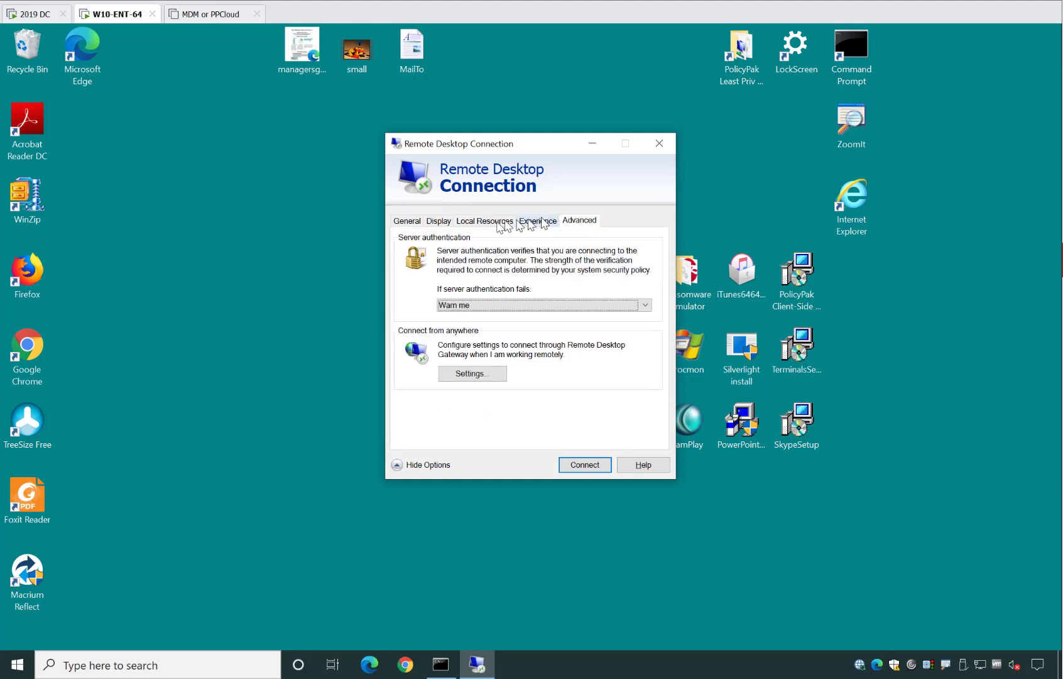
pyautogui.click(437, 224)
pyautogui.click(415, 223)
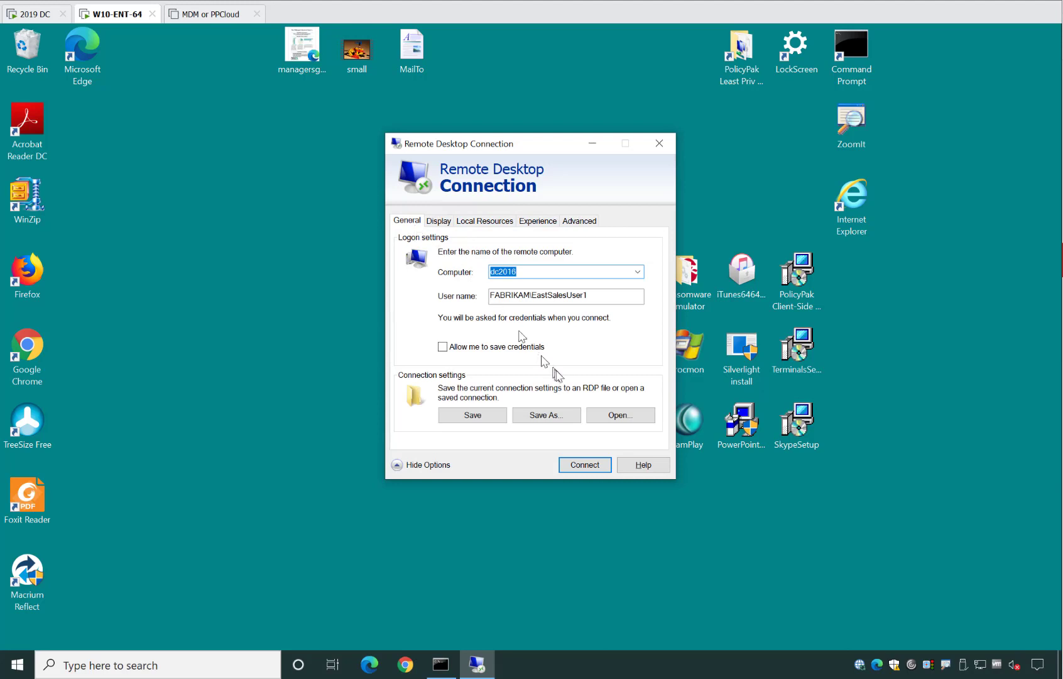
# Connect to dc2016 with the account password and enlarge the remote session window to nearly fill the desktop
pyautogui.click(570, 468)
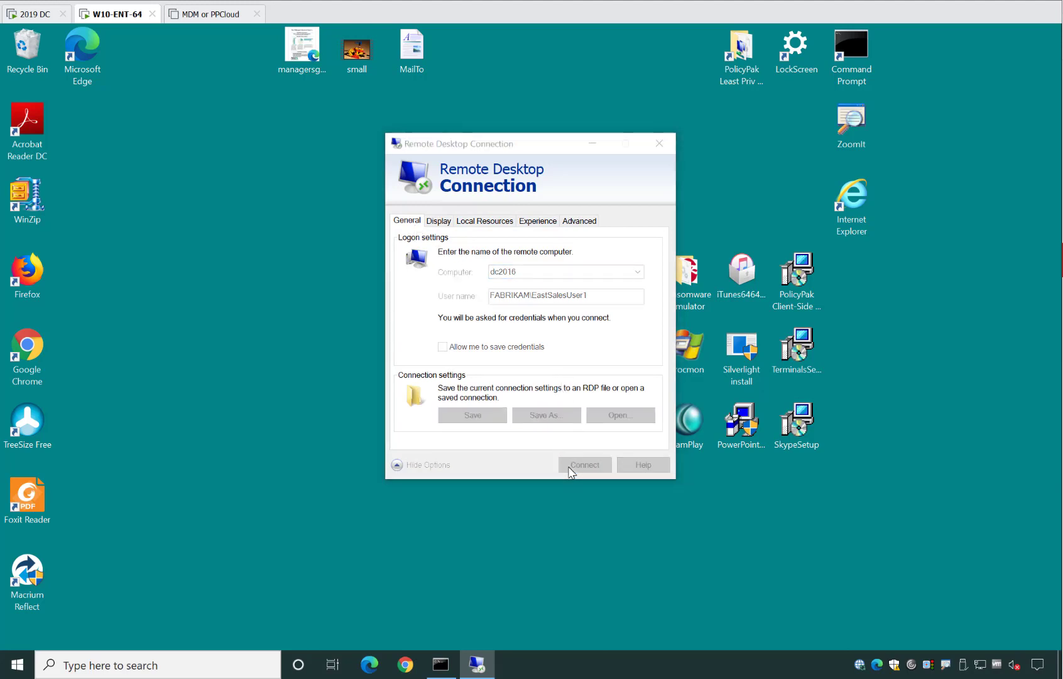
pyautogui.write('****')
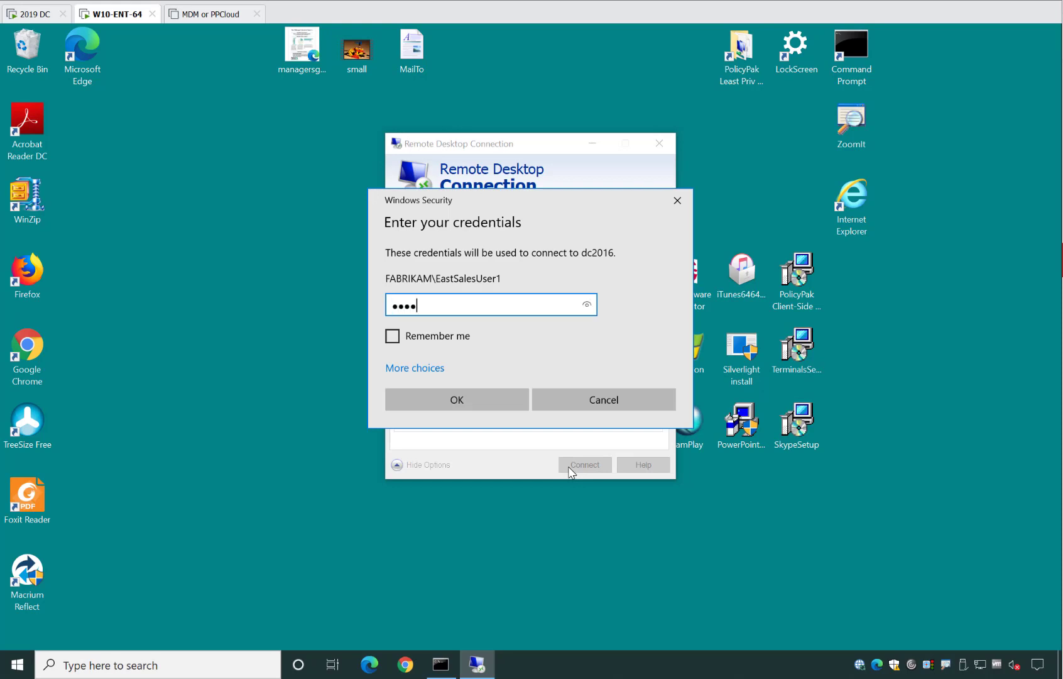
pyautogui.press('Return')
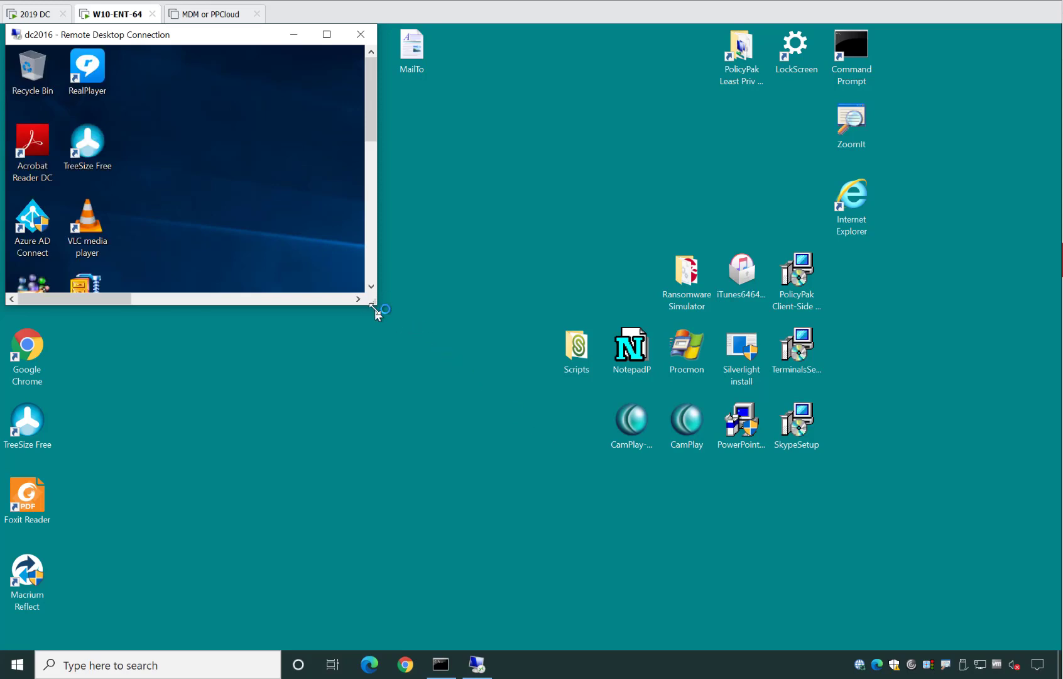
pyautogui.moveTo(376, 307); pyautogui.dragTo(918, 649)
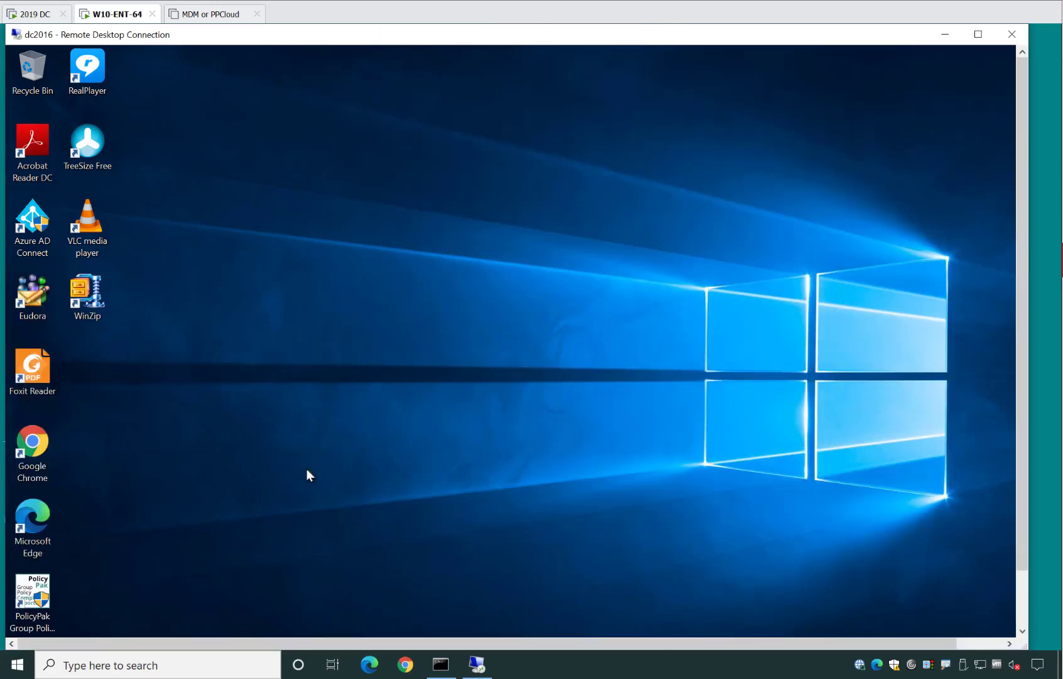
# Sign out of the remote desktop session on dc2016
pyautogui.click(1021, 613)
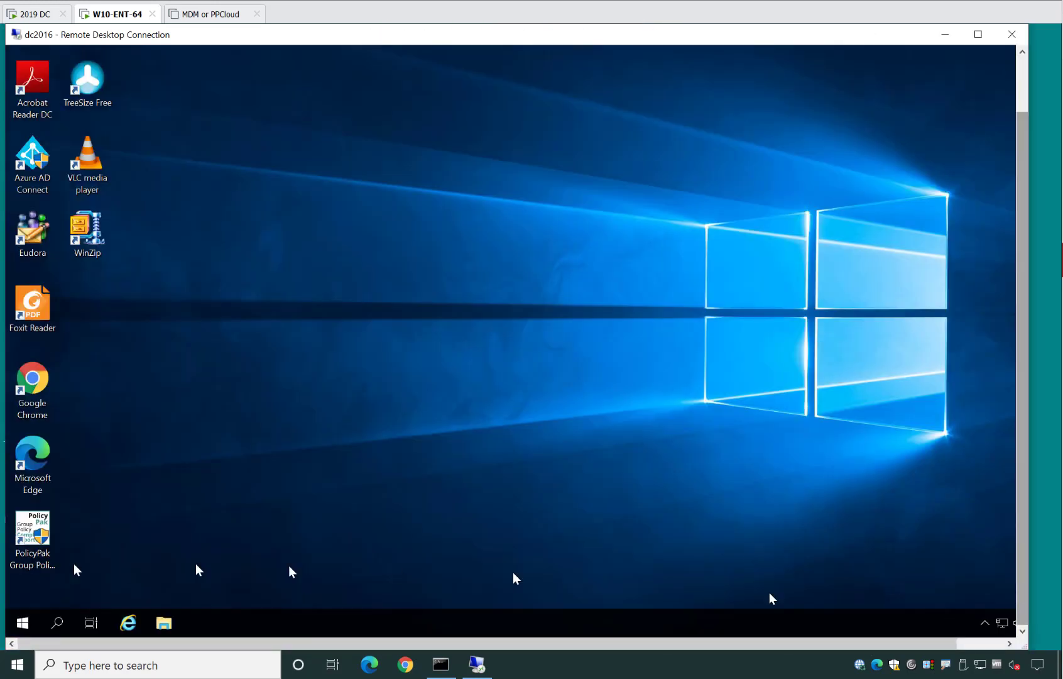
pyautogui.rightClick(23, 622)
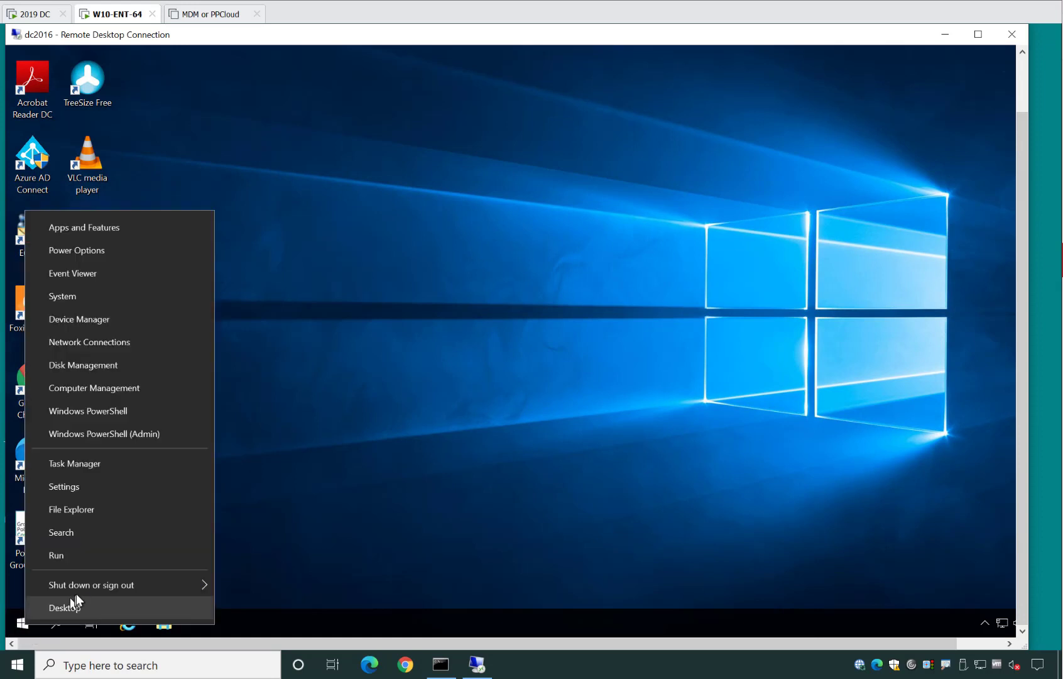
pyautogui.moveTo(88, 590)
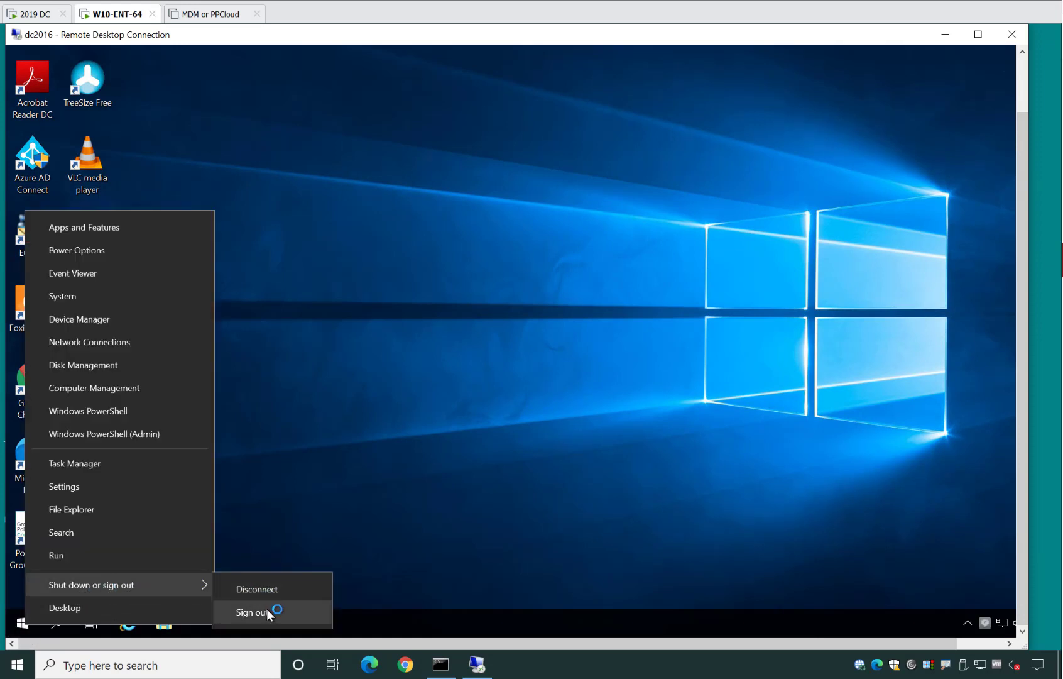
pyautogui.click(267, 609)
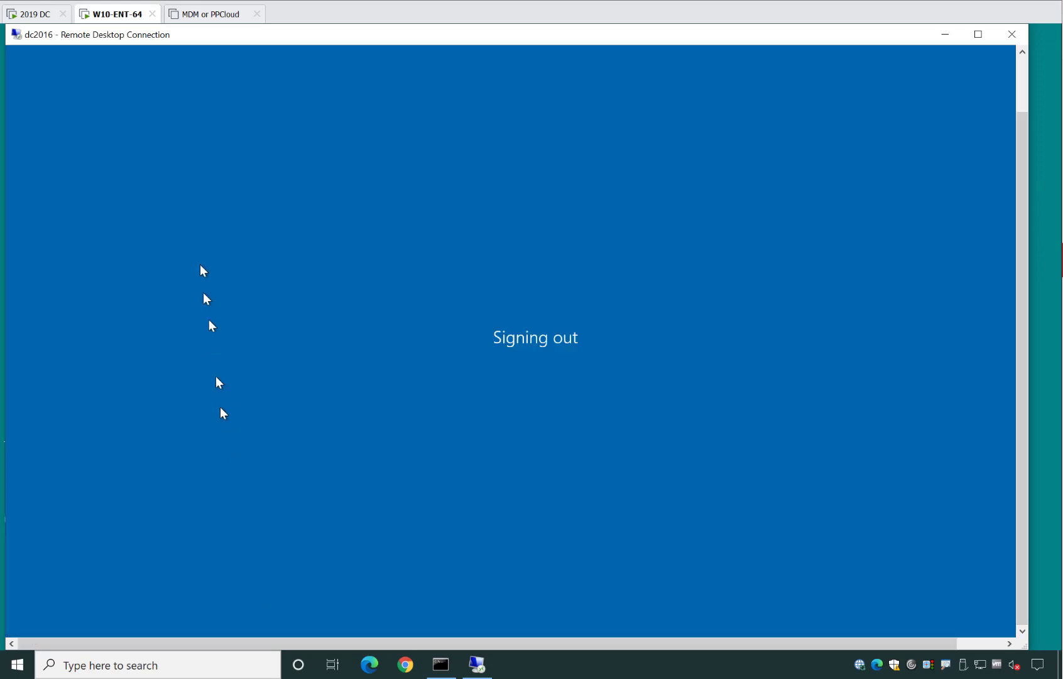
# On the 2019 DC machine, create a GPO named "PPDRP Session" linked to the East Sales Users OU
pyautogui.click(37, 15)
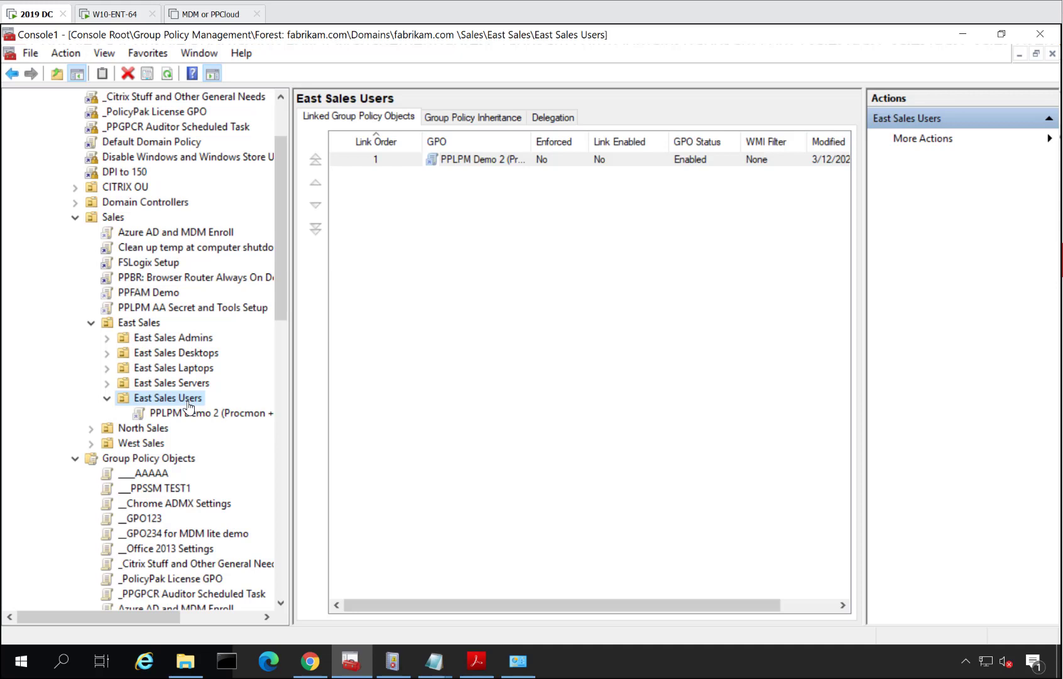
pyautogui.rightClick(188, 402)
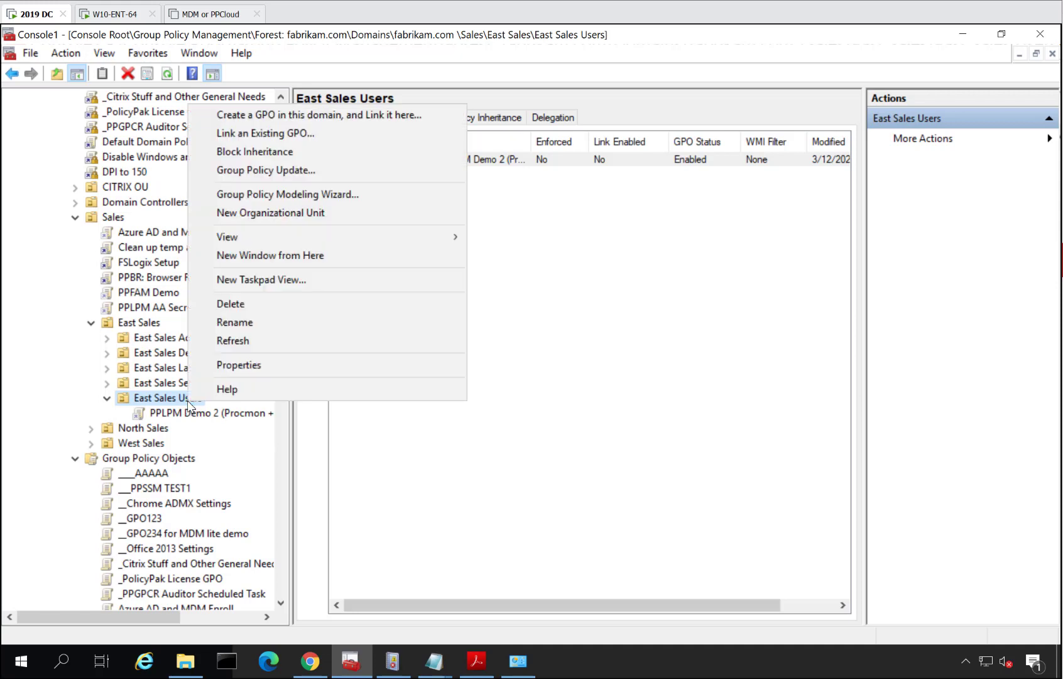
pyautogui.click(342, 114)
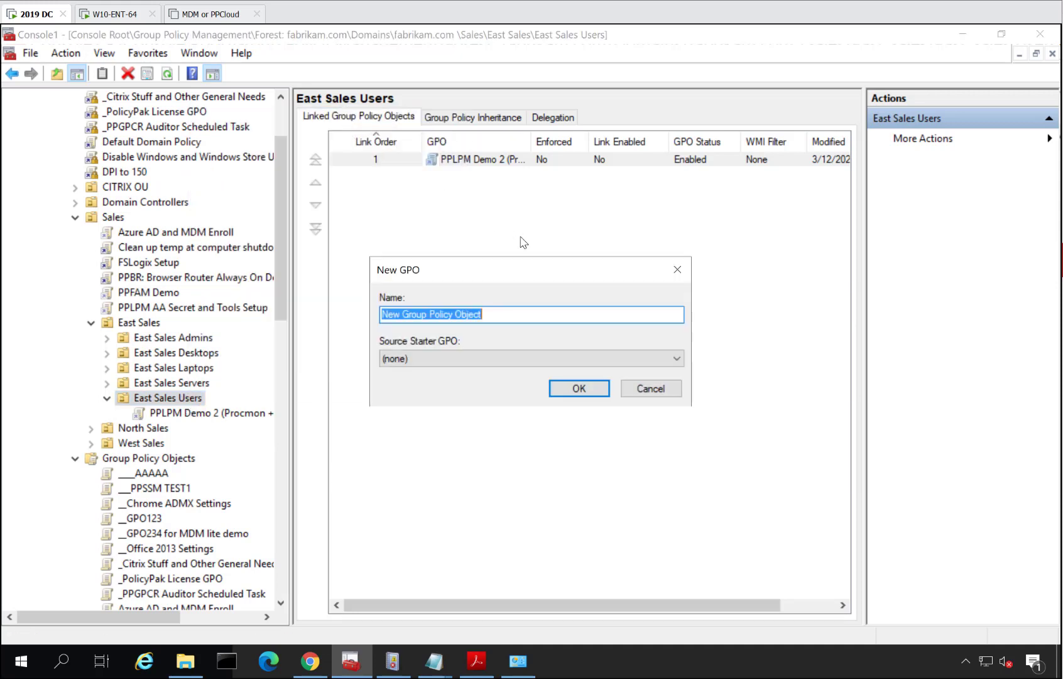
pyautogui.write('PPDRP S')
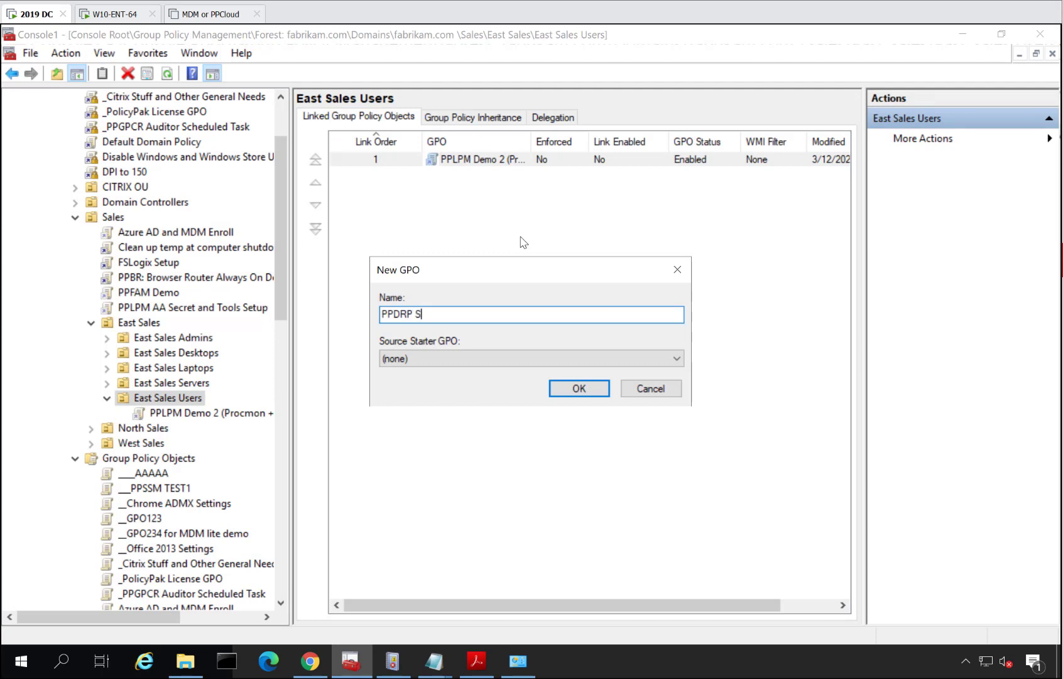
pyautogui.write('ession')
pyautogui.press('Return')
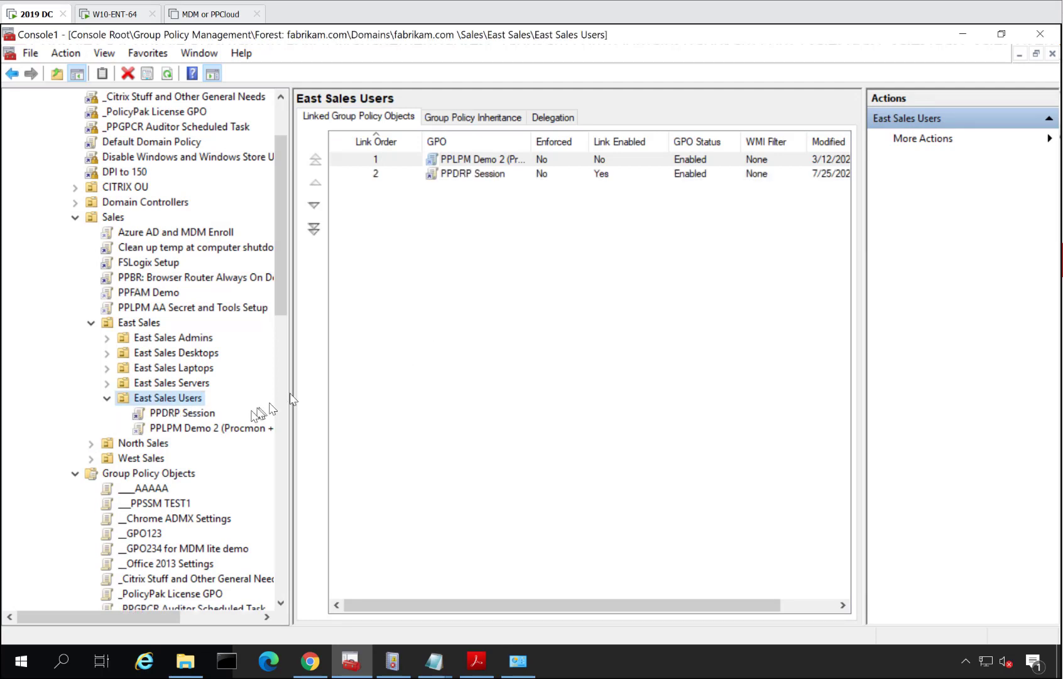
# Rename the new GPO under East Sales Users to "PPRDP session"
pyautogui.click(198, 414)
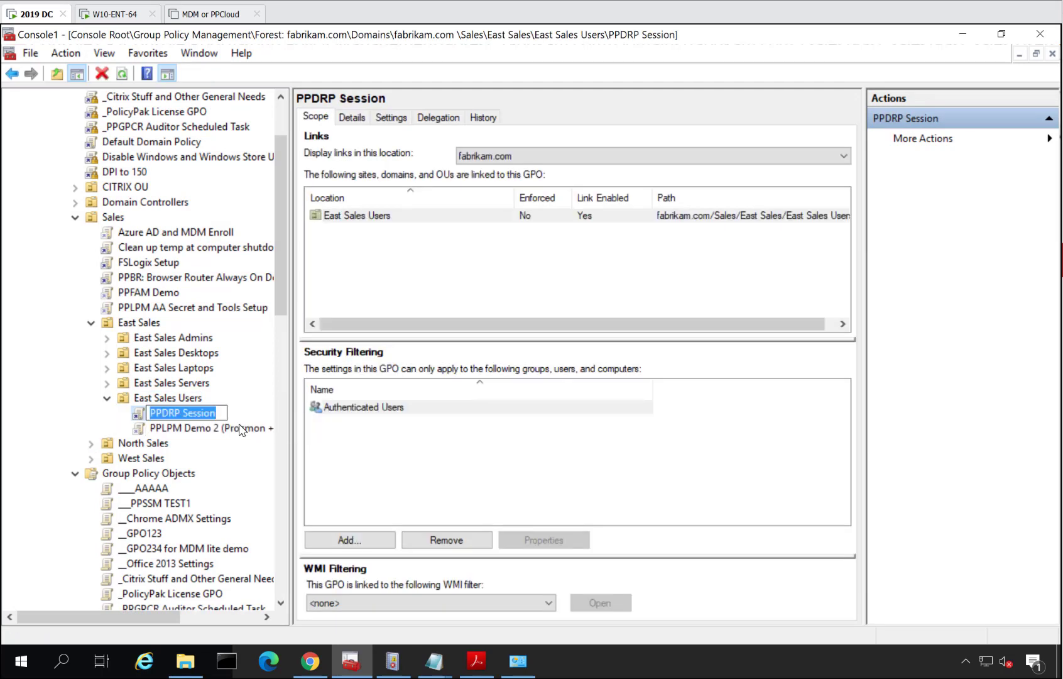
pyautogui.write('PPR')
pyautogui.write('D')
pyautogui.press('BackSpace')
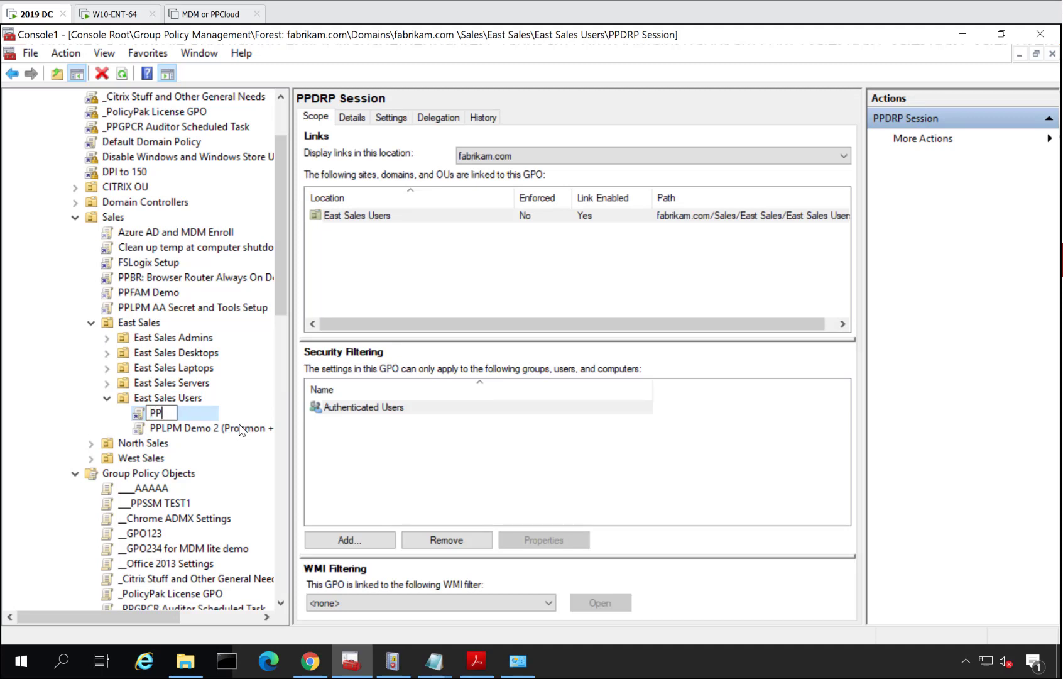
pyautogui.write('RDP session')
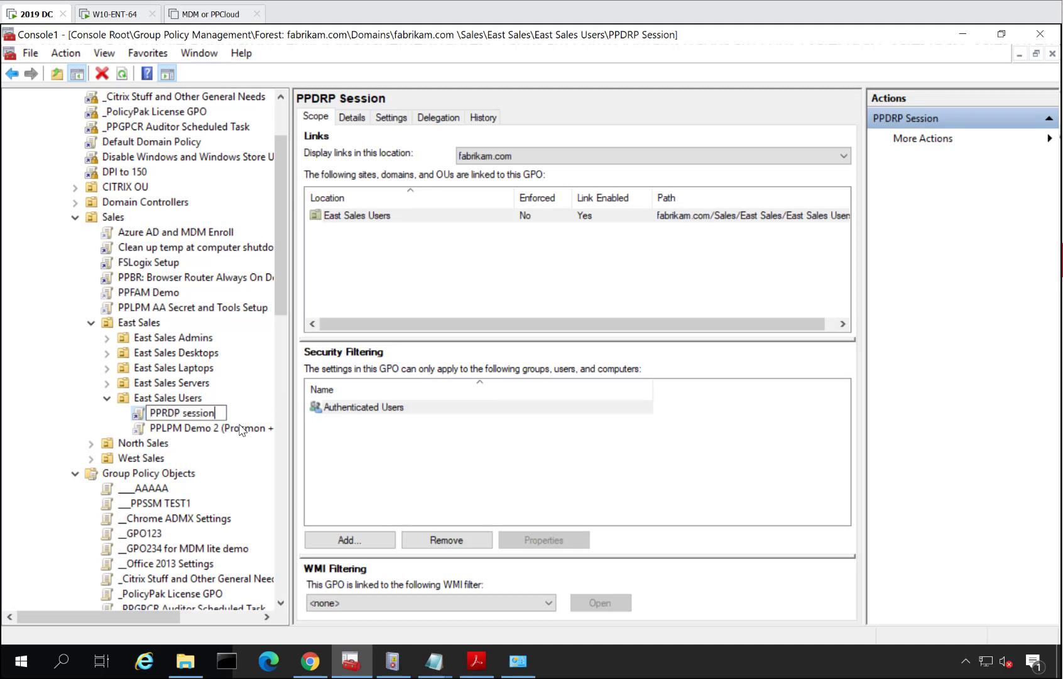
pyautogui.press('Return')
# Open the PPRDP session GPO for editing in a maximized editor and show PolicyPak's RDP Manager under User Configuration
pyautogui.rightClick(207, 410)
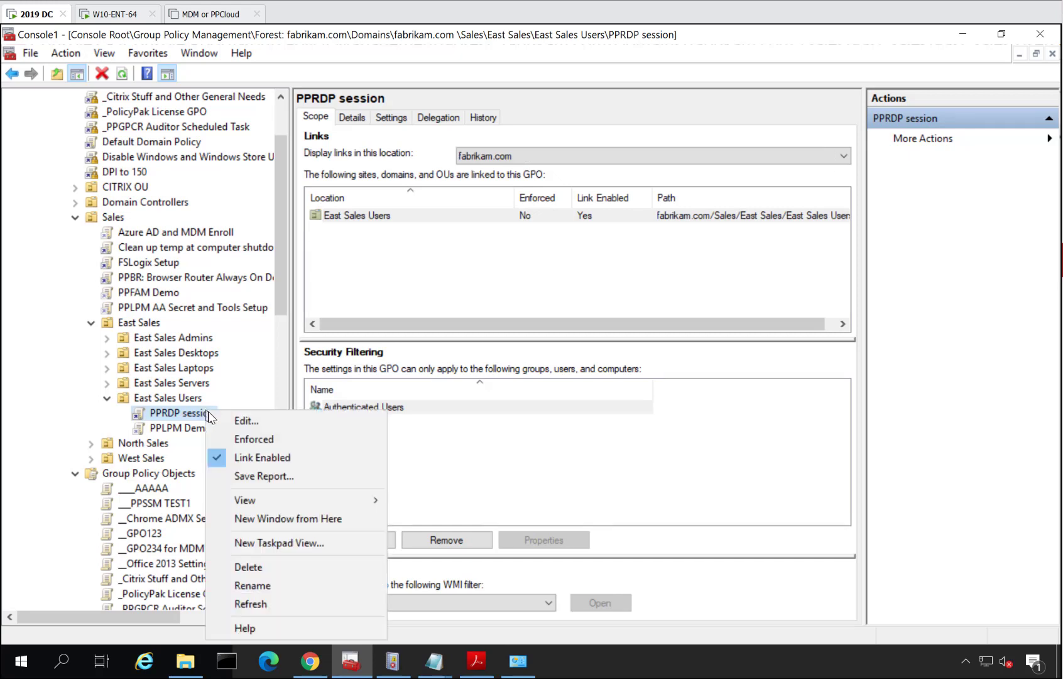
pyautogui.click(219, 418)
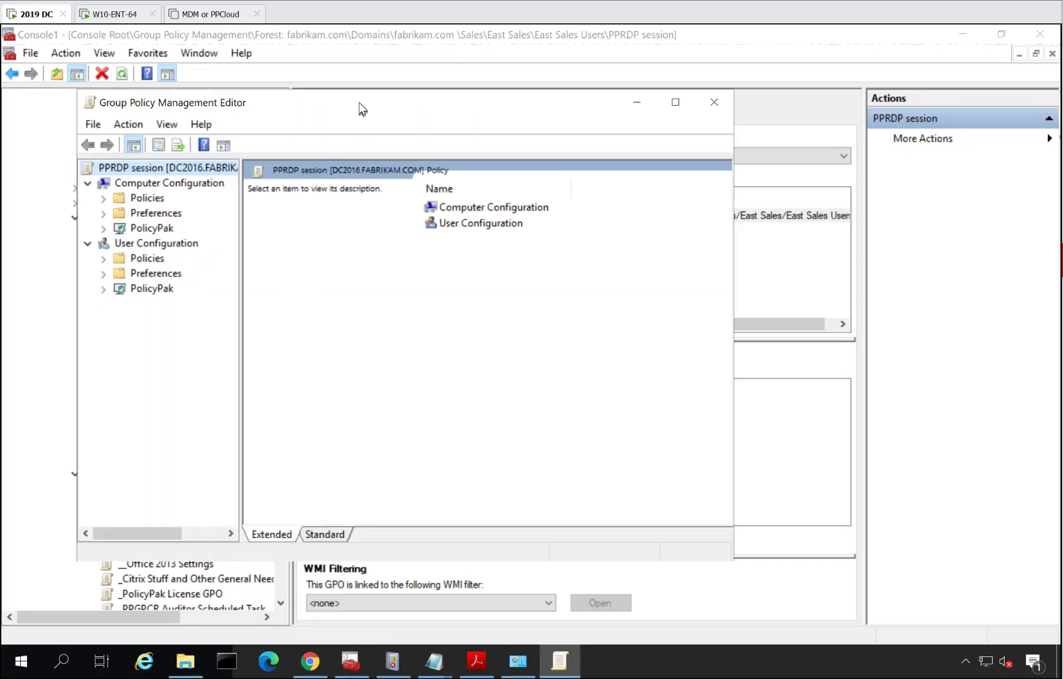
pyautogui.doubleClick(361, 107)
pyautogui.click(27, 217)
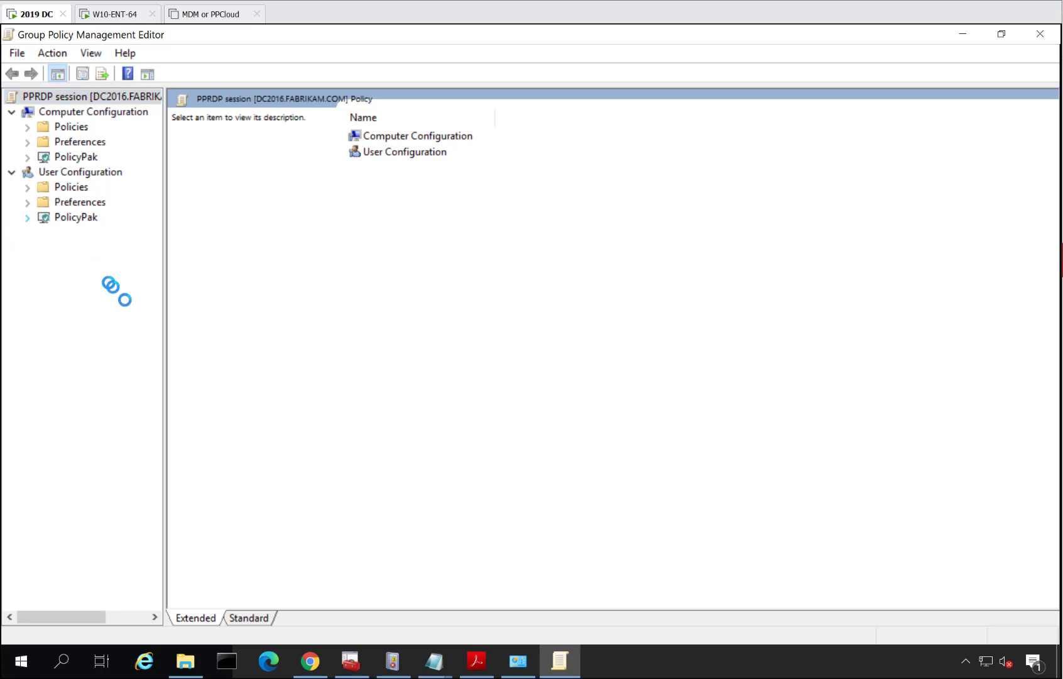
pyautogui.click(120, 414)
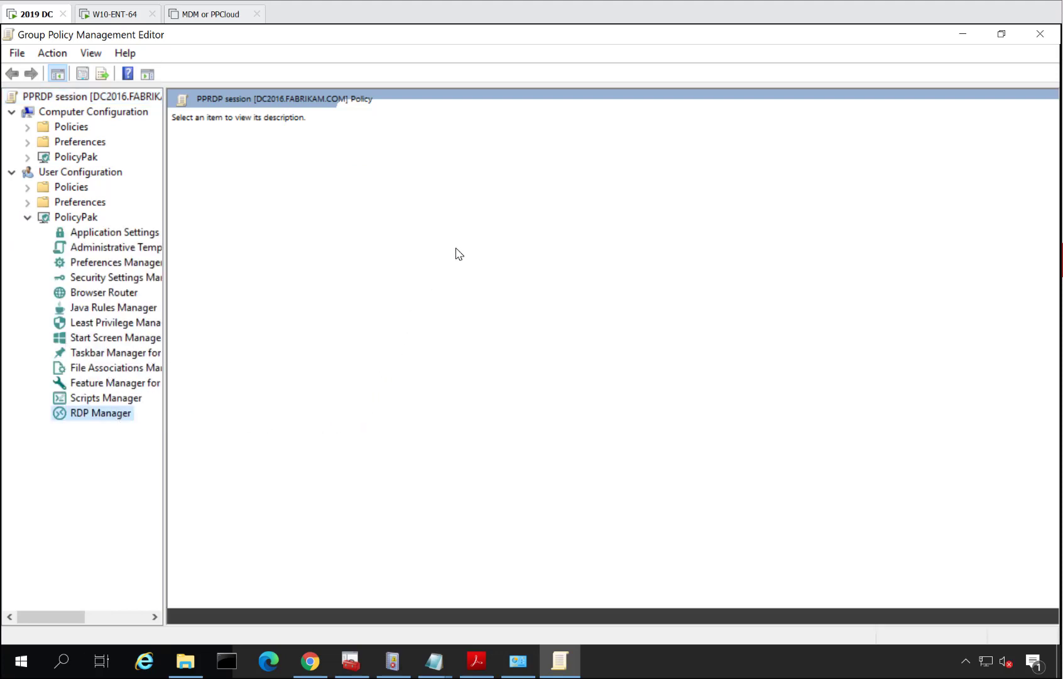
# Add a new RDP Manager policy with the connection file path %USERPROFILE%\Desktop\server1.RDP
pyautogui.rightClick(412, 197)
pyautogui.moveTo(440, 208)
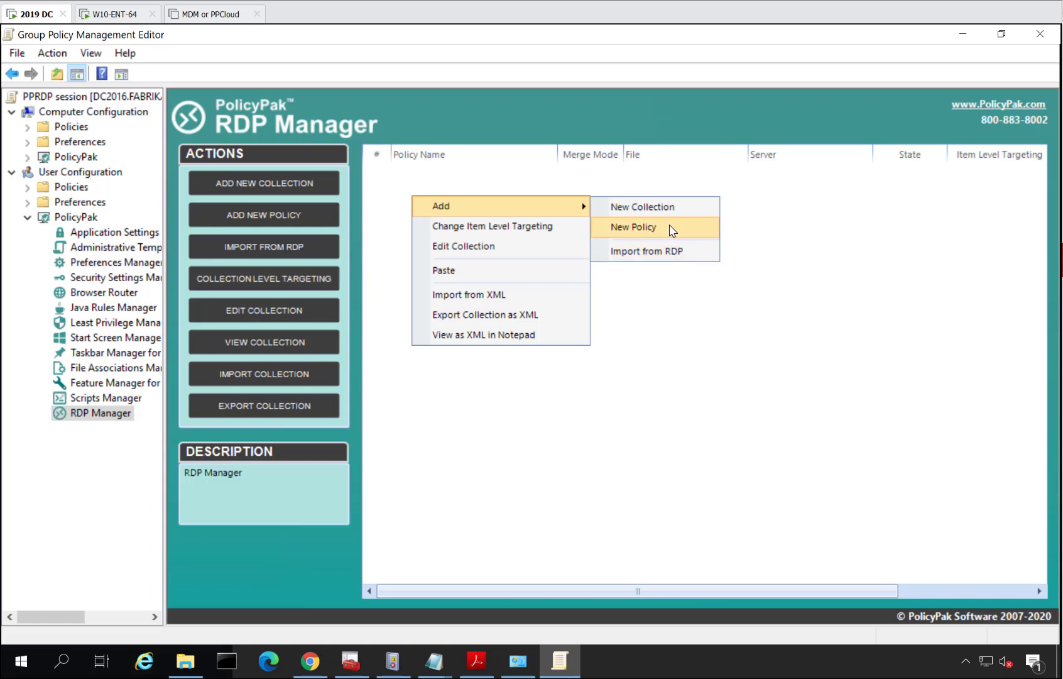
pyautogui.click(672, 229)
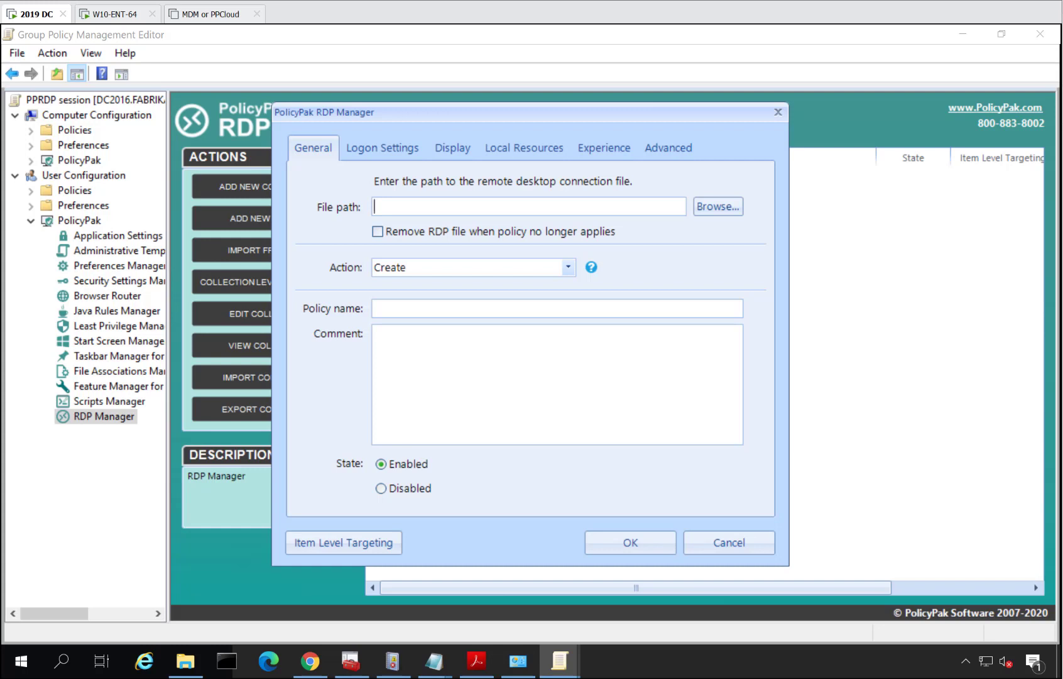
pyautogui.click(469, 206)
pyautogui.write('%USERPROFILE%\\Desktop')
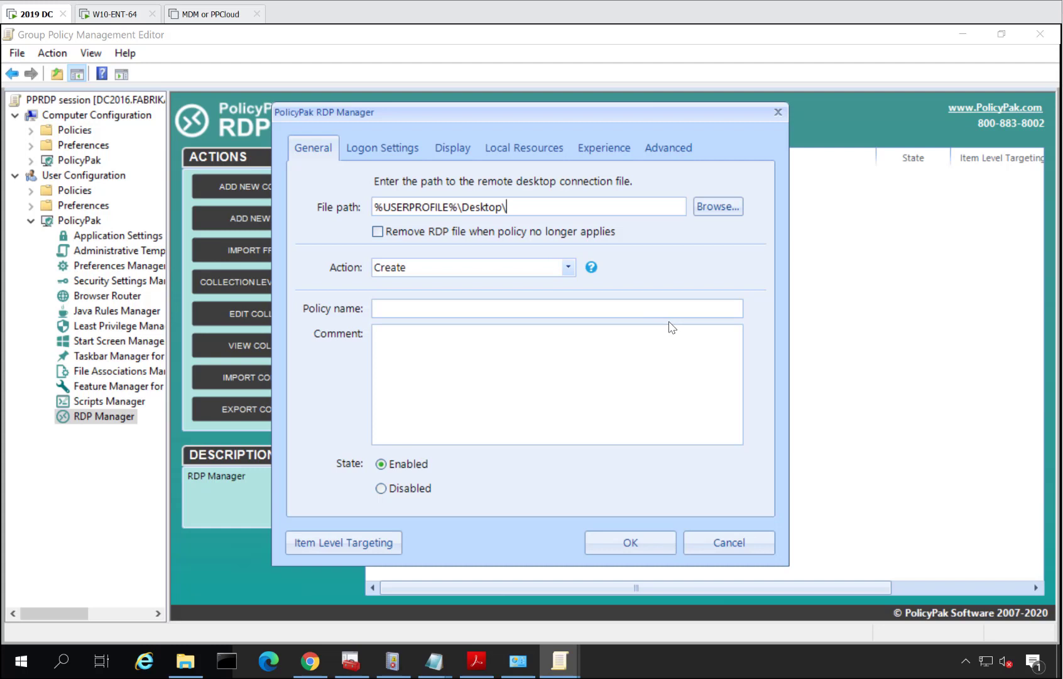
pyautogui.write('\\server1.RDP')
# Set the RDP policy's action to Update and name the policy "Policy 123"
pyautogui.click(454, 275)
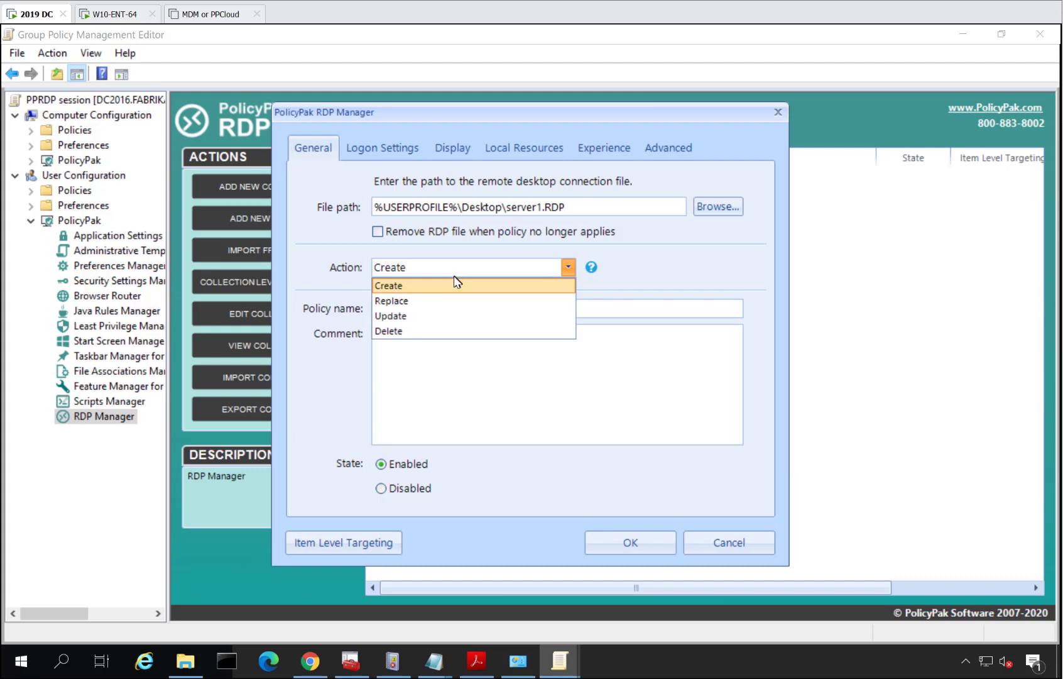
pyautogui.click(421, 317)
pyautogui.moveTo(591, 269)
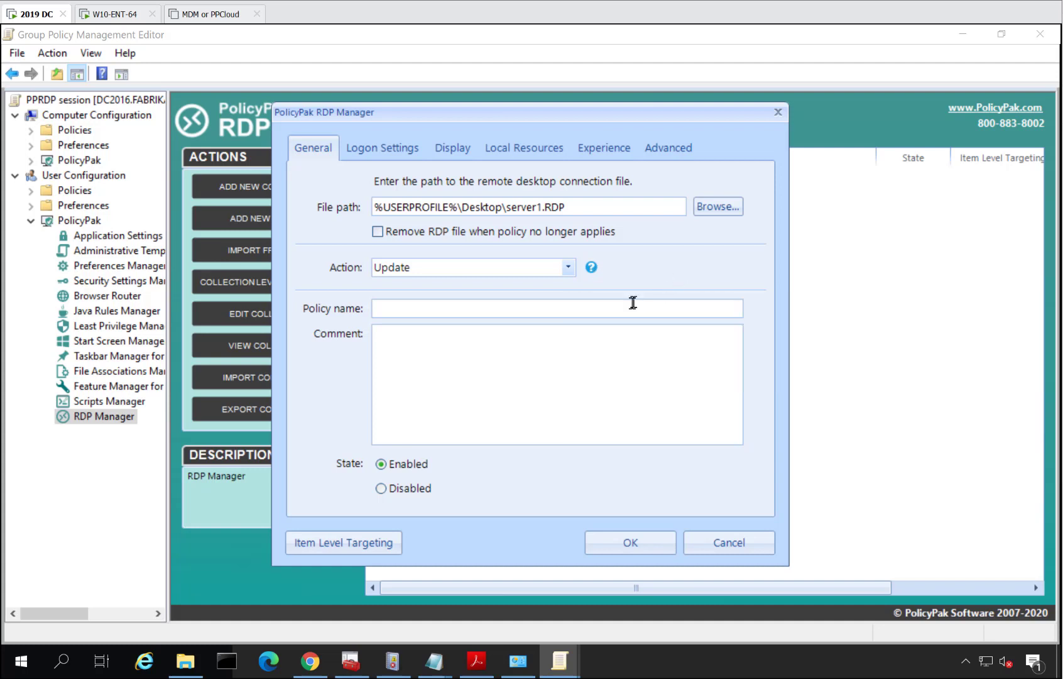
pyautogui.click(625, 308)
pyautogui.write('Policy 123')
# In the policy's logon settings, set the computer to DC2016.fabrikam.com and the user name to %domainname%\%username%
pyautogui.click(395, 149)
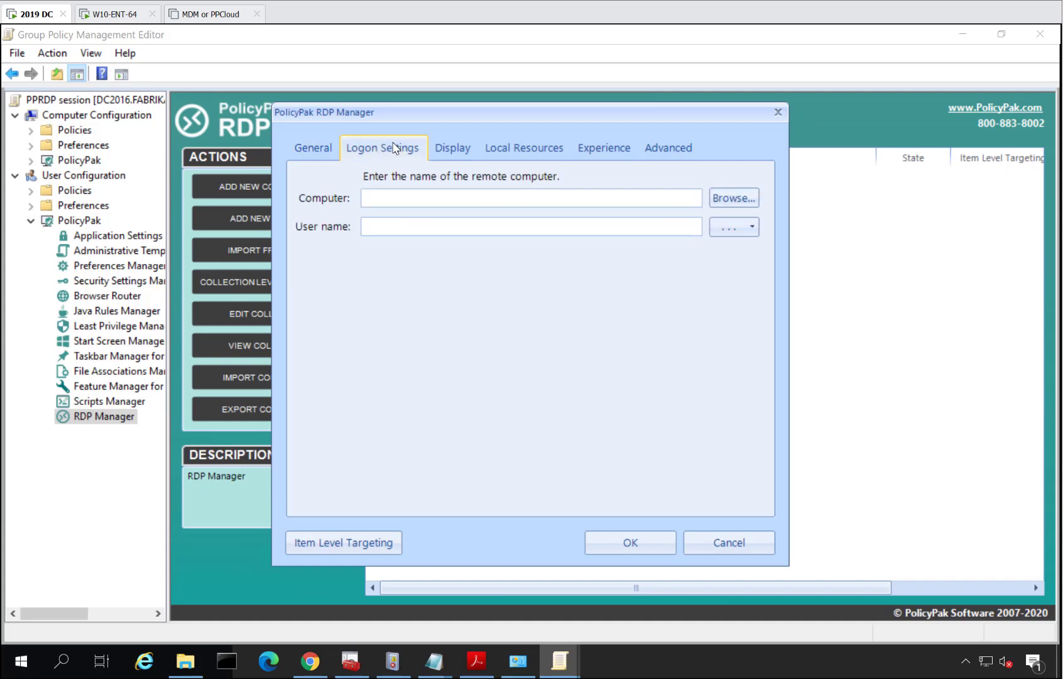
pyautogui.click(716, 200)
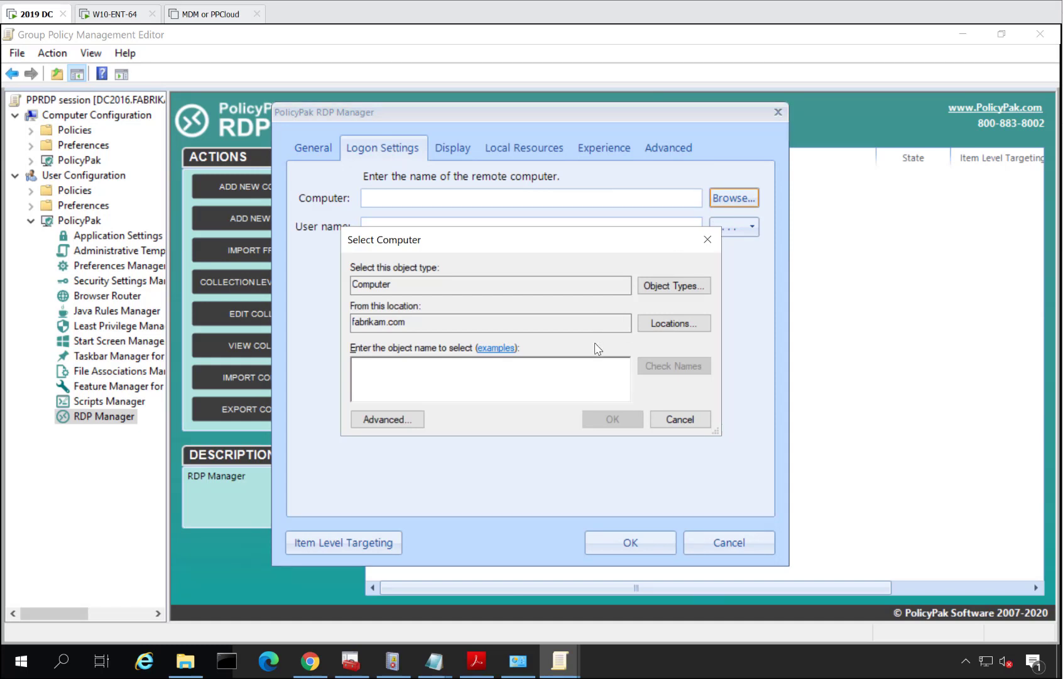
pyautogui.write('dc')
pyautogui.press('Return')
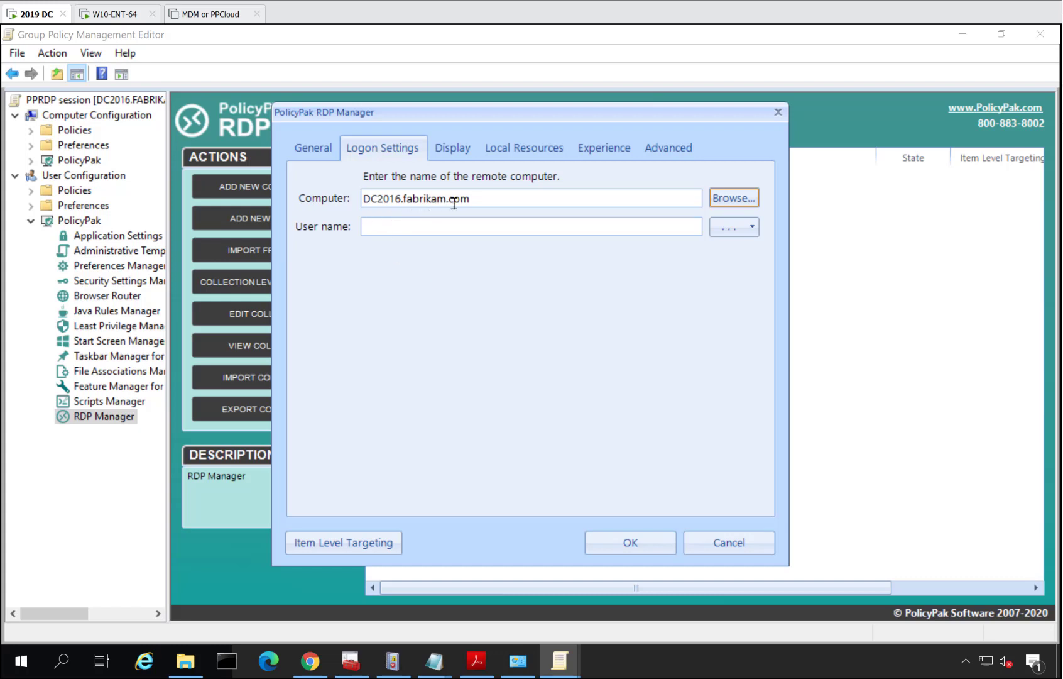
pyautogui.click(731, 225)
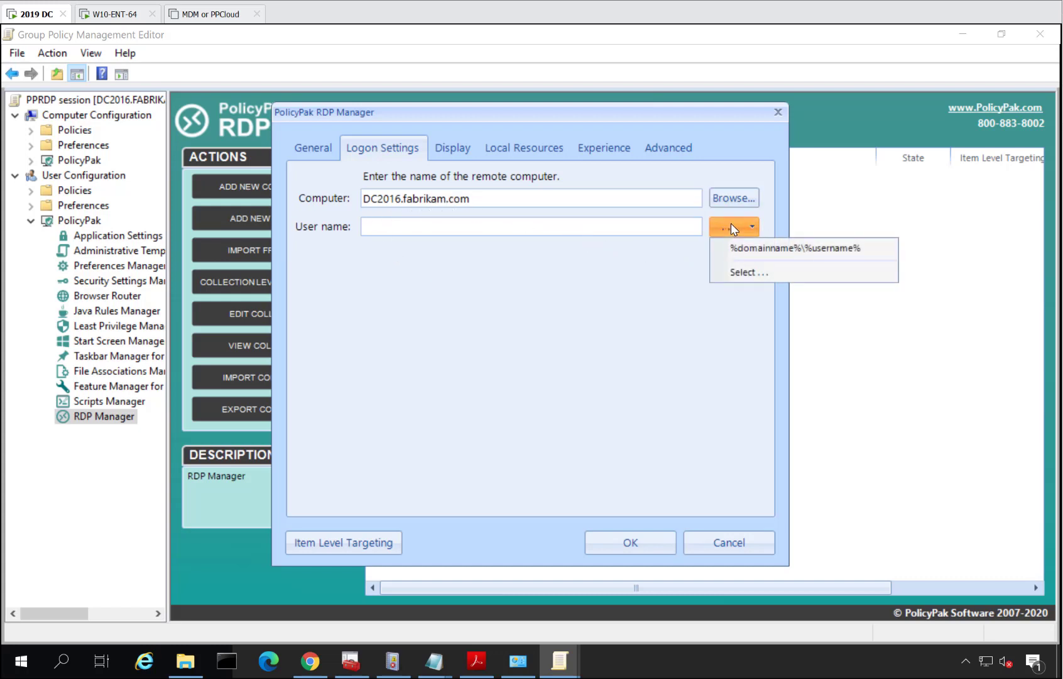
pyautogui.click(795, 253)
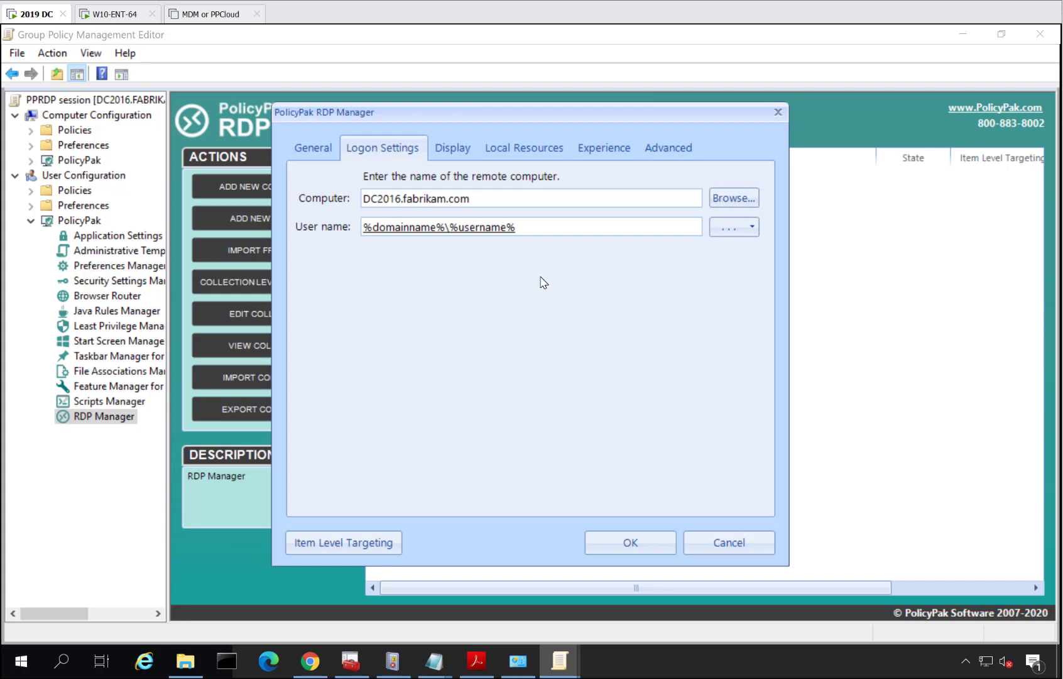
# In the policy's display settings, set the remote desktop size to 1280 by 800 pixels and the color depth to True Color (24 bit)
pyautogui.click(459, 156)
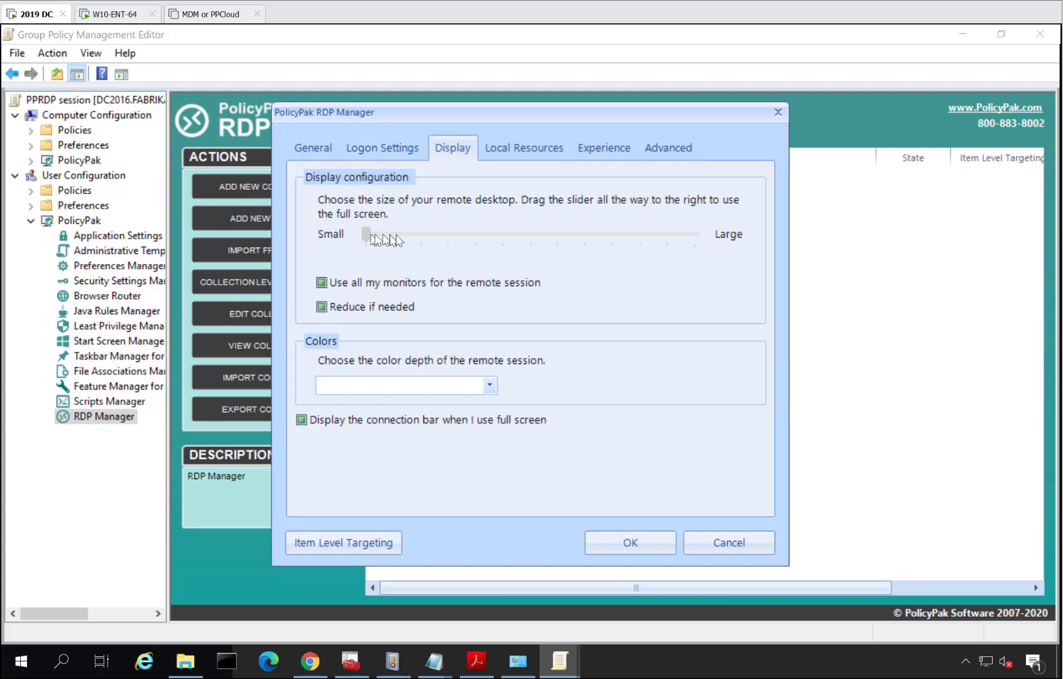
pyautogui.moveTo(370, 235); pyautogui.dragTo(514, 250)
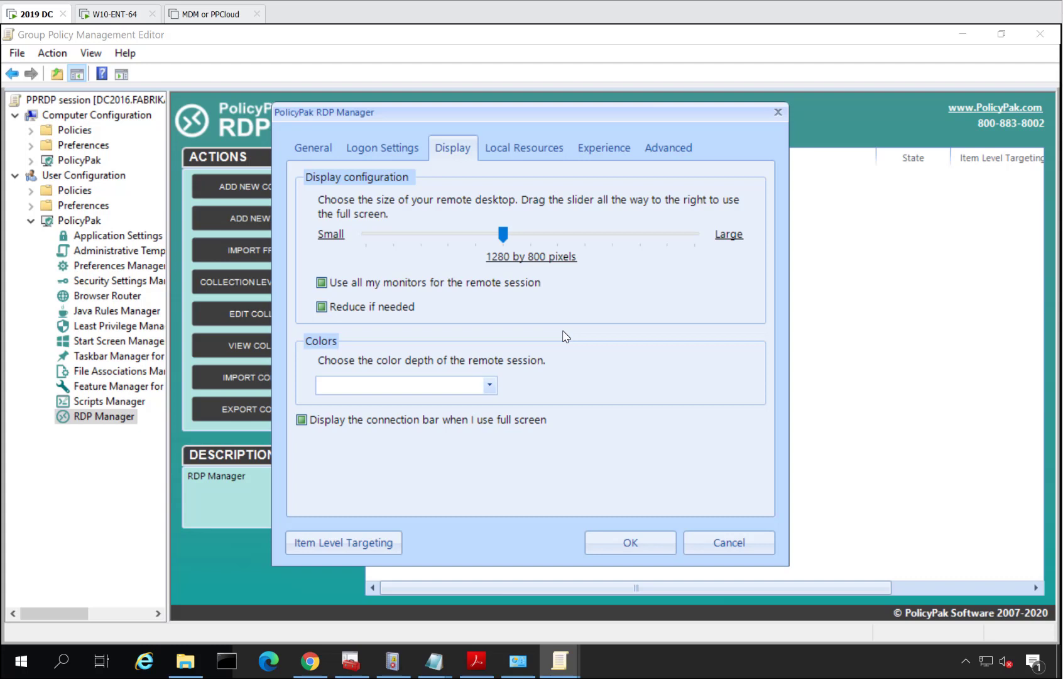
pyautogui.click(488, 387)
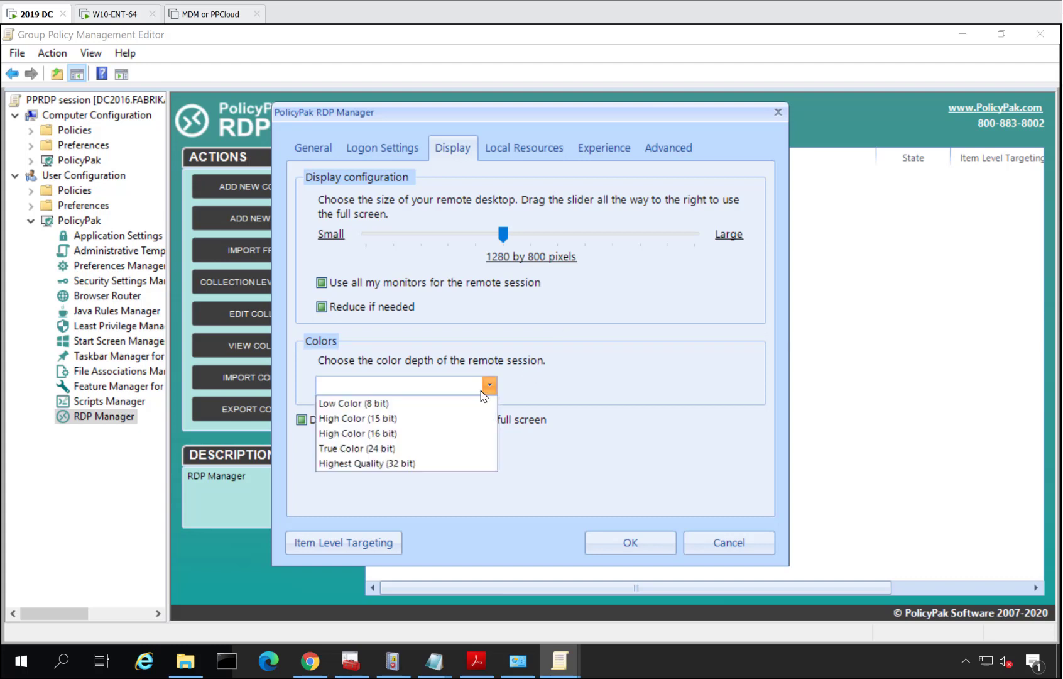
pyautogui.click(450, 448)
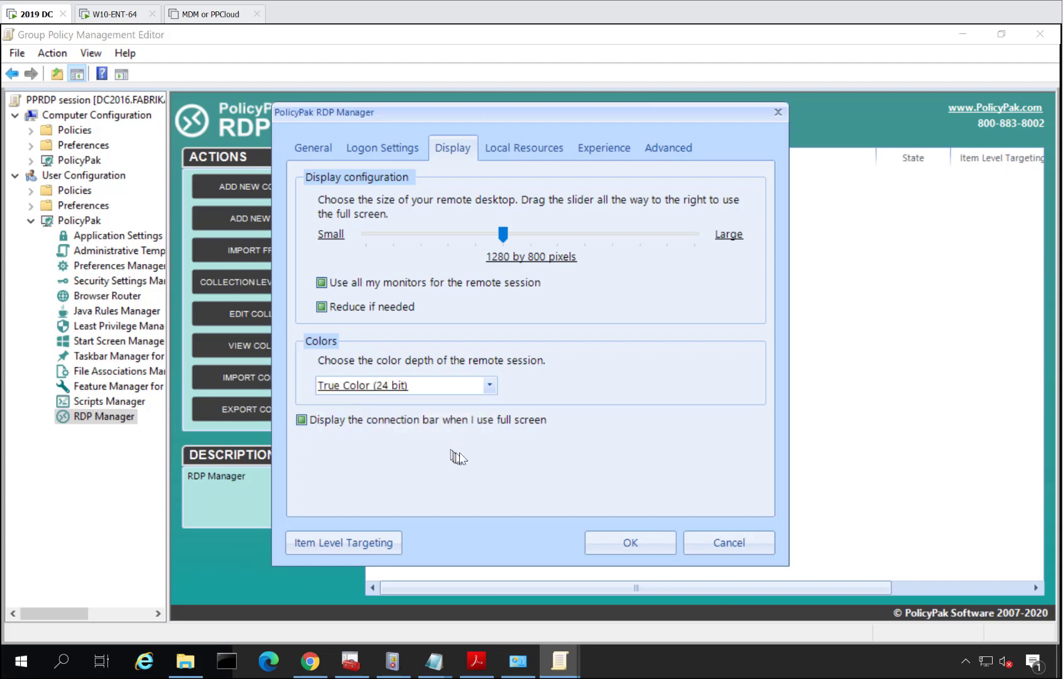
# In the local resources settings, set remote audio playback to "Play on this computer" and recording to "Do not record"
pyautogui.click(534, 150)
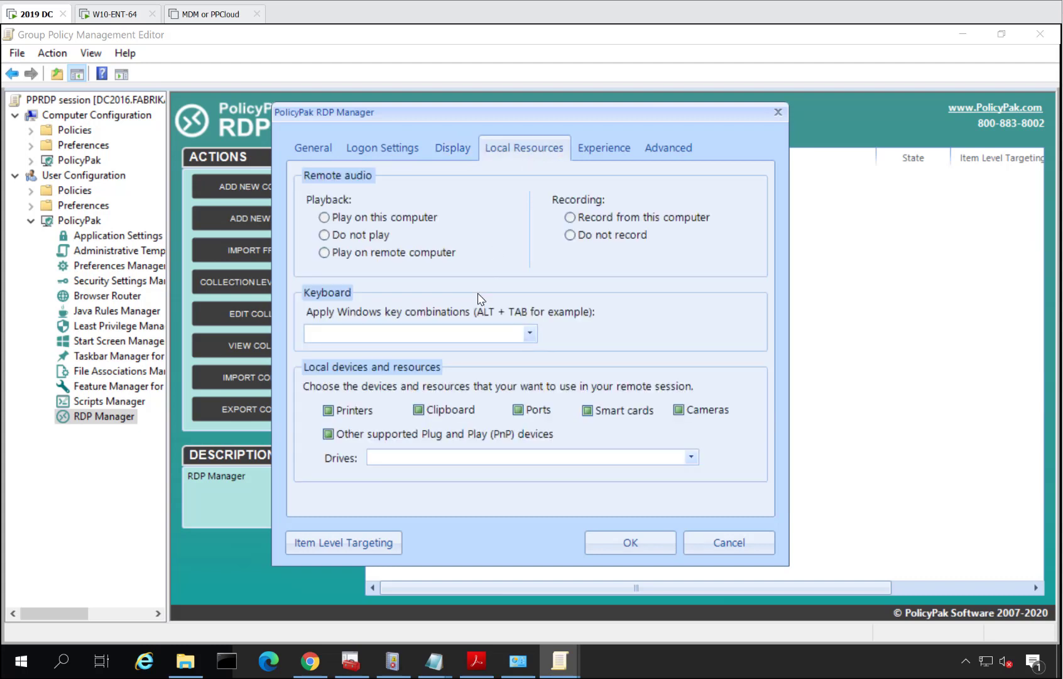
pyautogui.click(381, 217)
pyautogui.click(631, 243)
pyautogui.moveTo(630, 244)
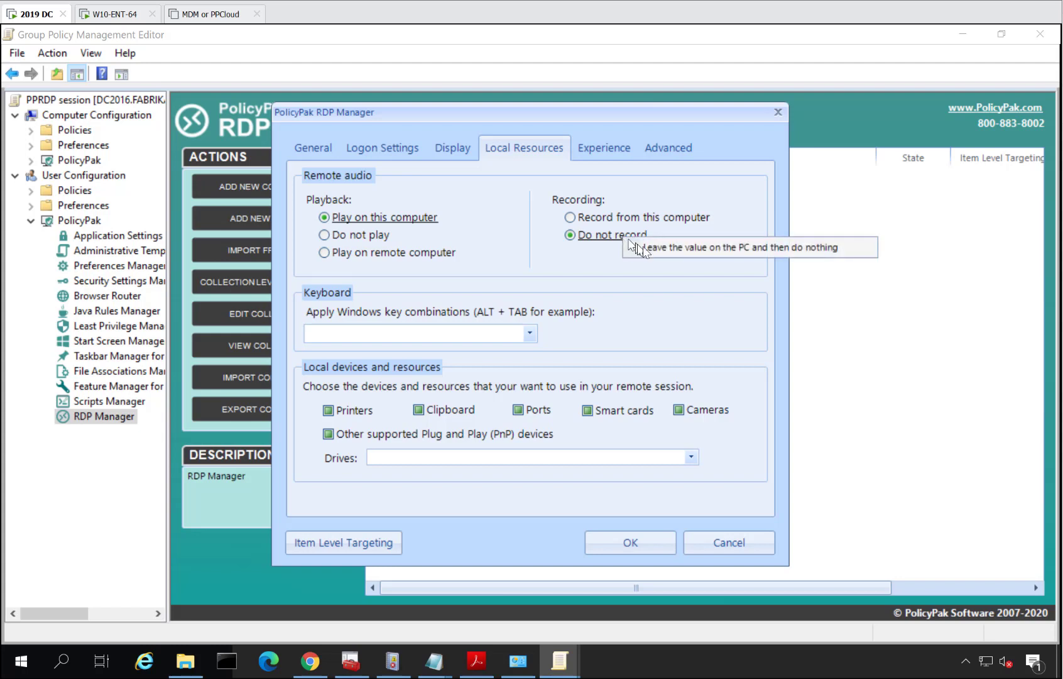
pyautogui.click(658, 254)
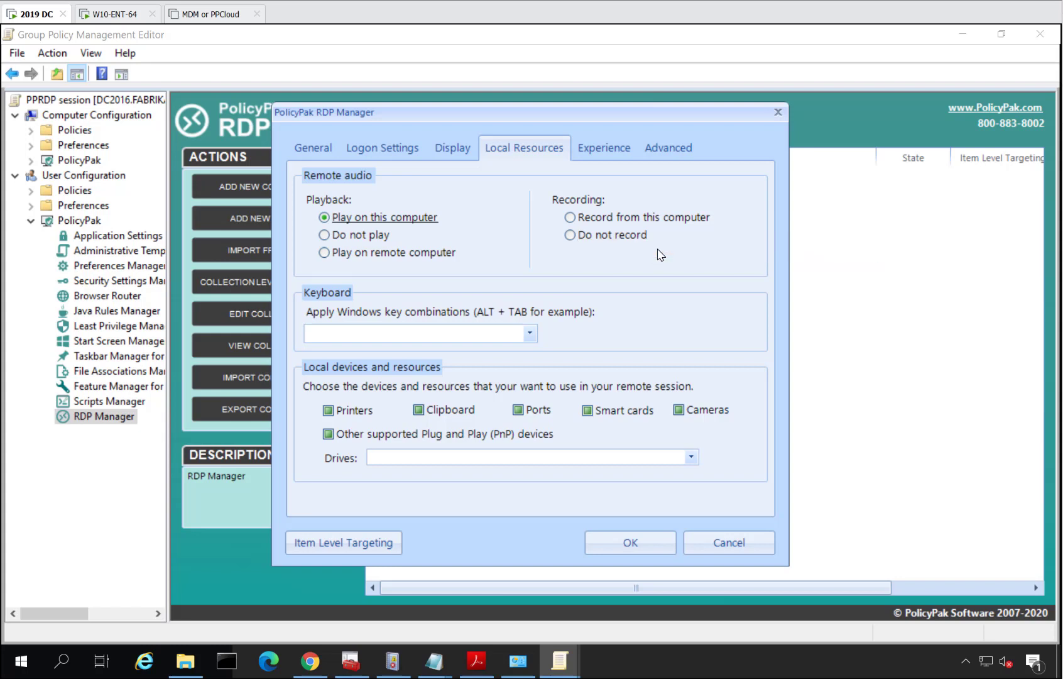
pyautogui.click(607, 242)
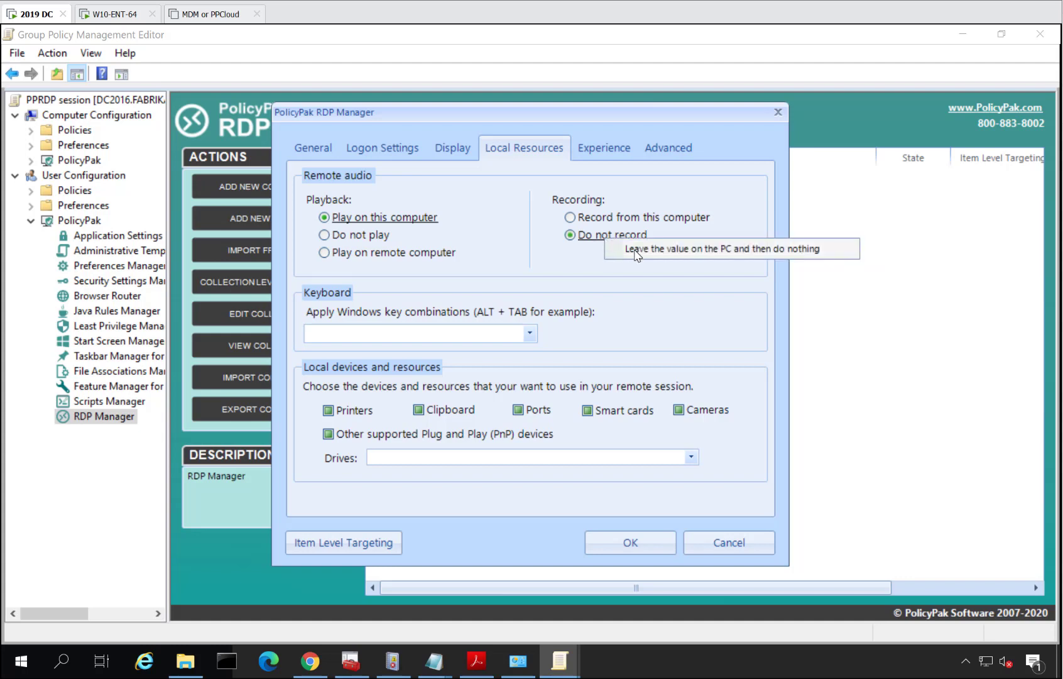
pyautogui.click(634, 251)
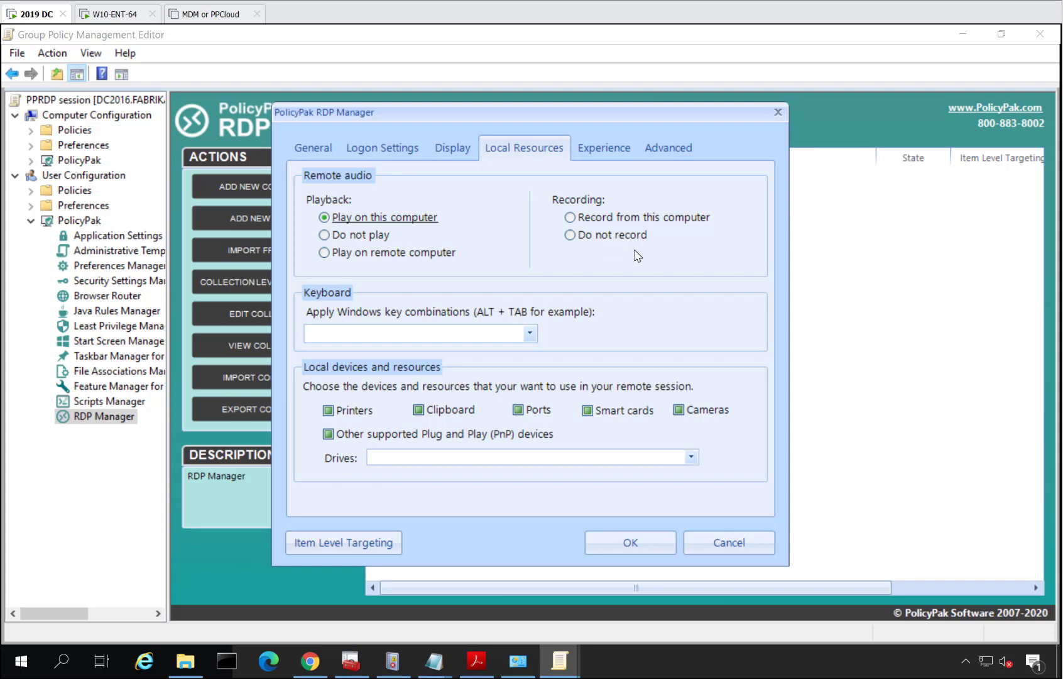
pyautogui.click(618, 237)
# Apply Windows key combinations on the remote computer and turn off Printers, leaving Clipboard in its leave-the-value-on-the-PC state
pyautogui.click(530, 335)
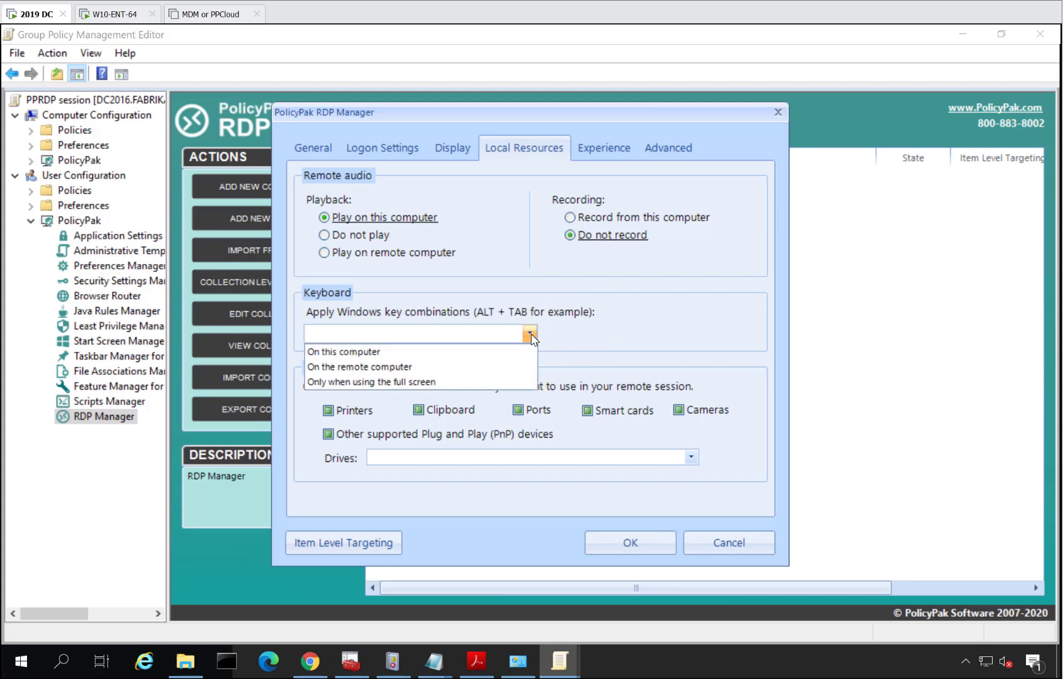
pyautogui.click(505, 367)
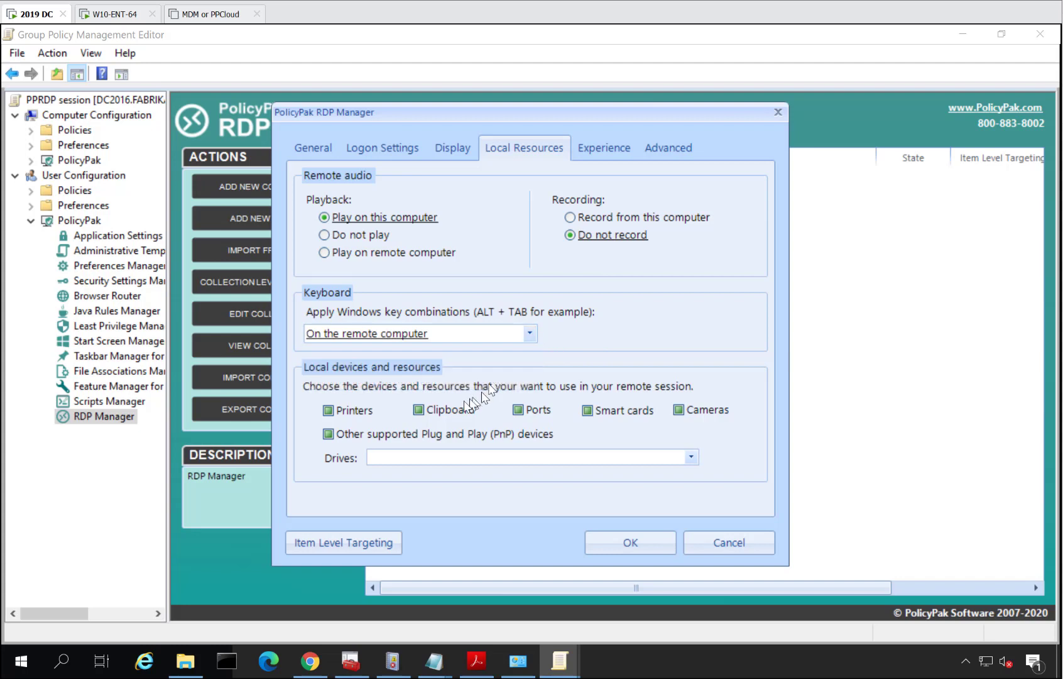
pyautogui.click(358, 410)
pyautogui.click(434, 411)
pyautogui.click(430, 413)
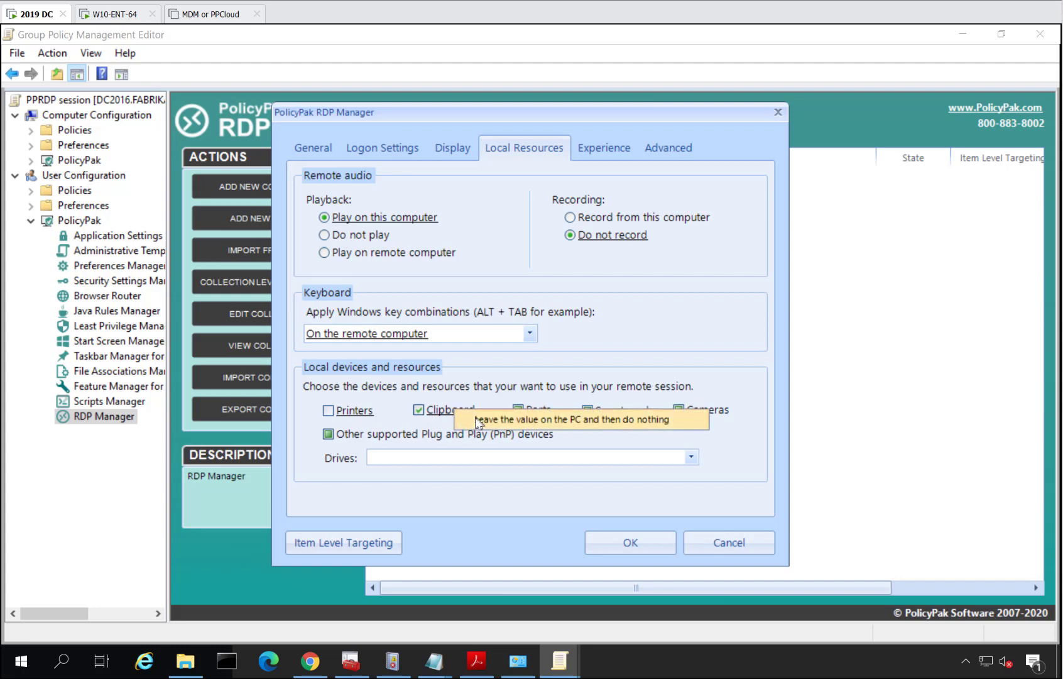
pyautogui.click(440, 417)
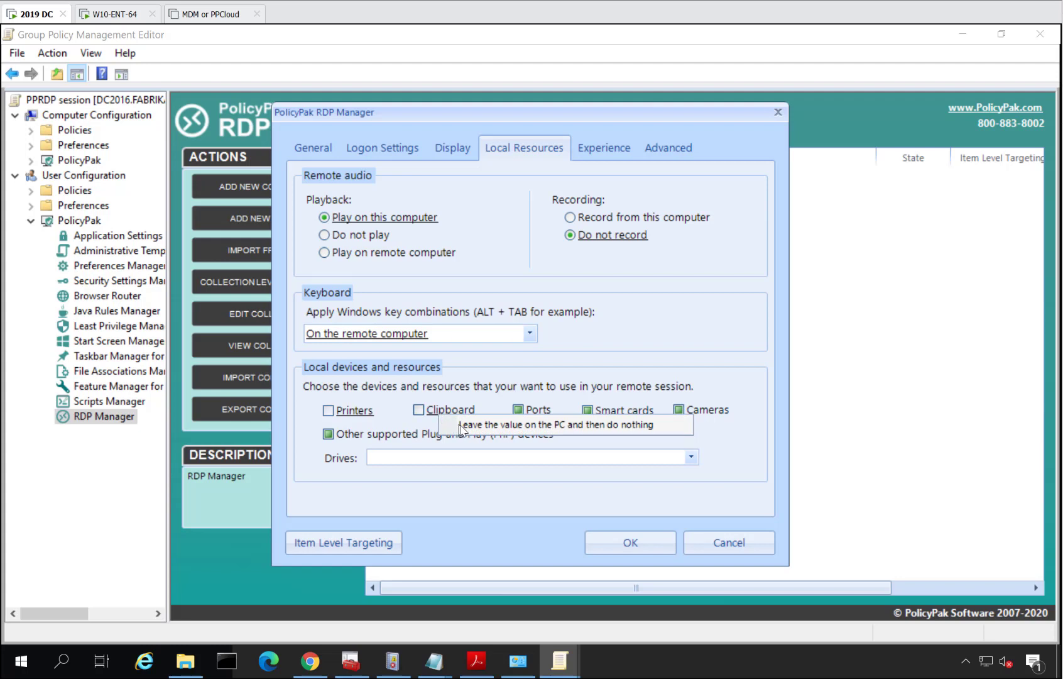
pyautogui.click(465, 425)
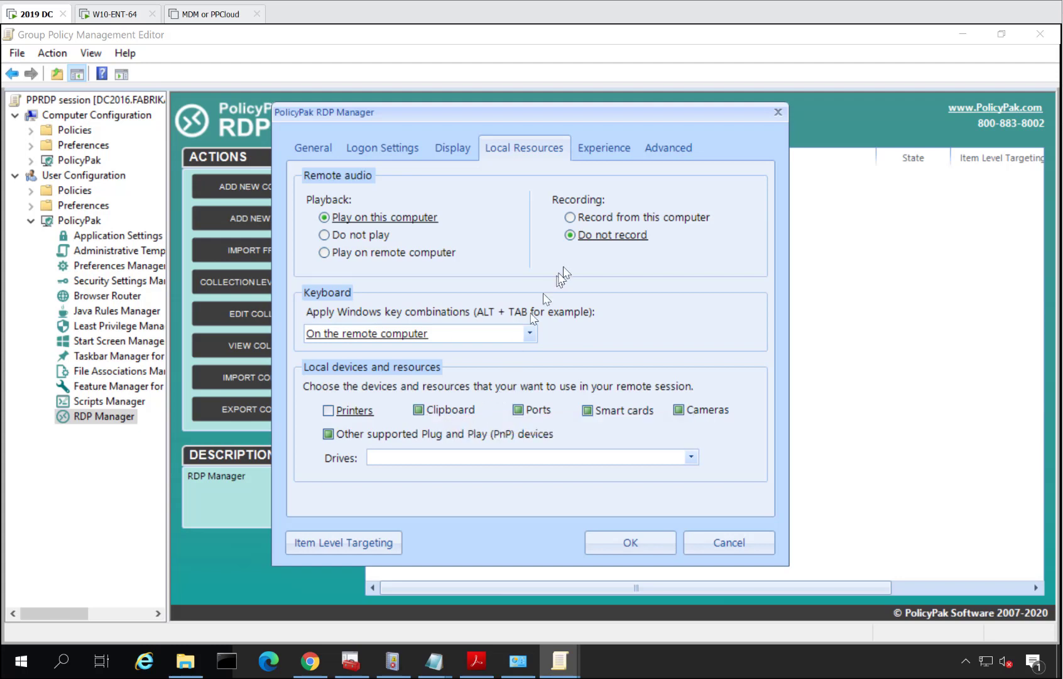
# Review the connection speed choices in the policy's experience settings without selecting one
pyautogui.click(613, 151)
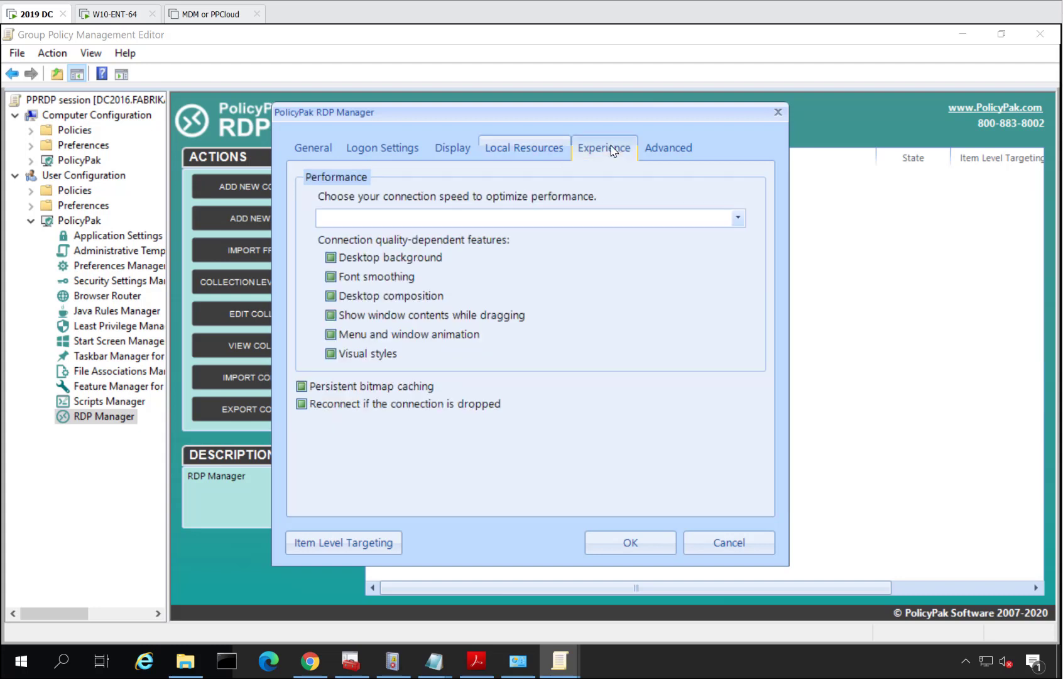
pyautogui.click(605, 220)
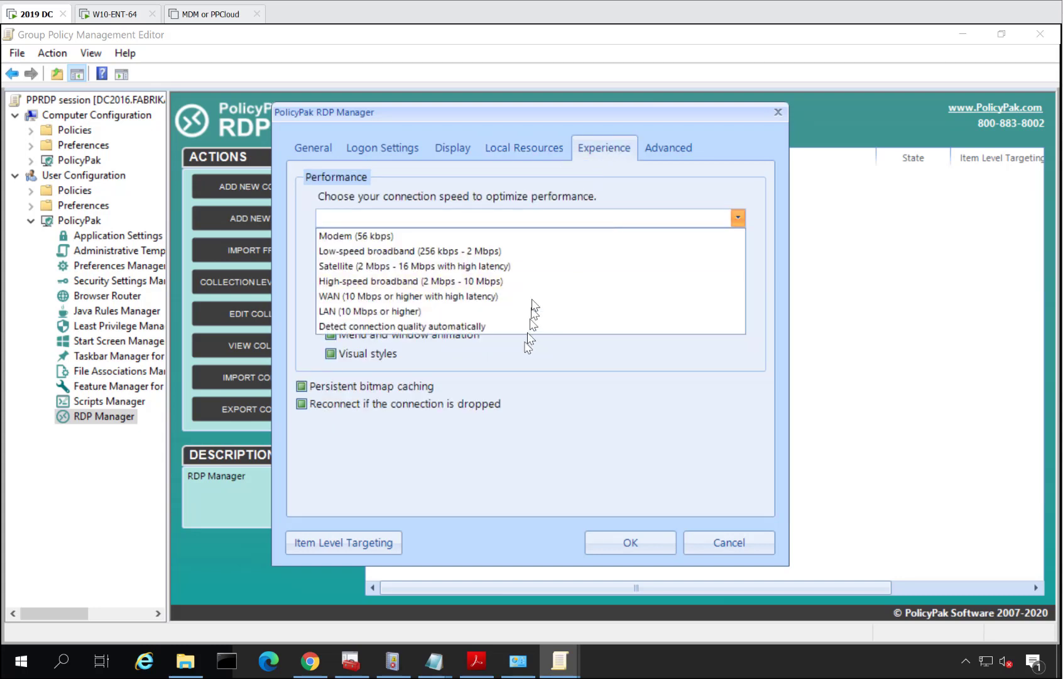
pyautogui.click(569, 401)
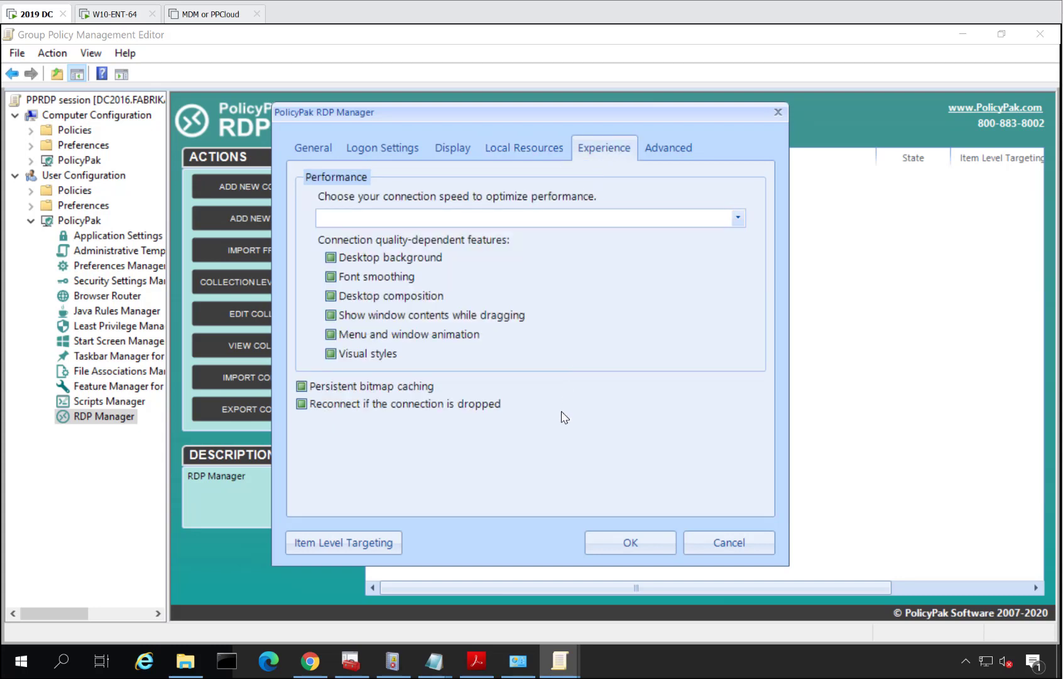
# In the advanced settings, choose "Connect and don't warn me" for failed server authentication and save the policy
pyautogui.click(684, 157)
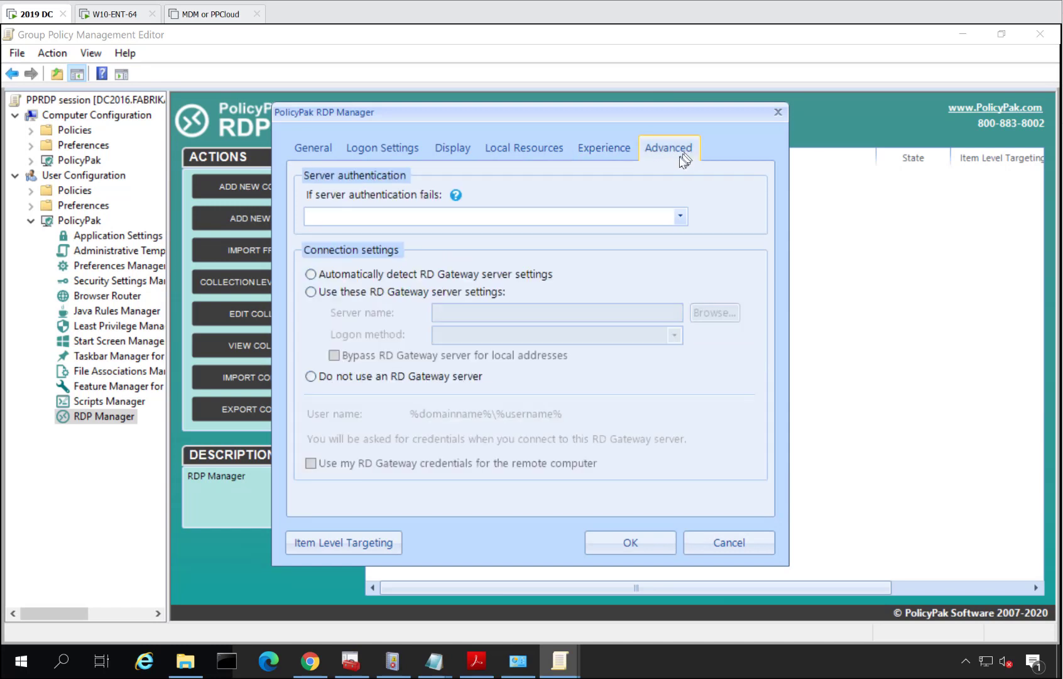
pyautogui.click(668, 220)
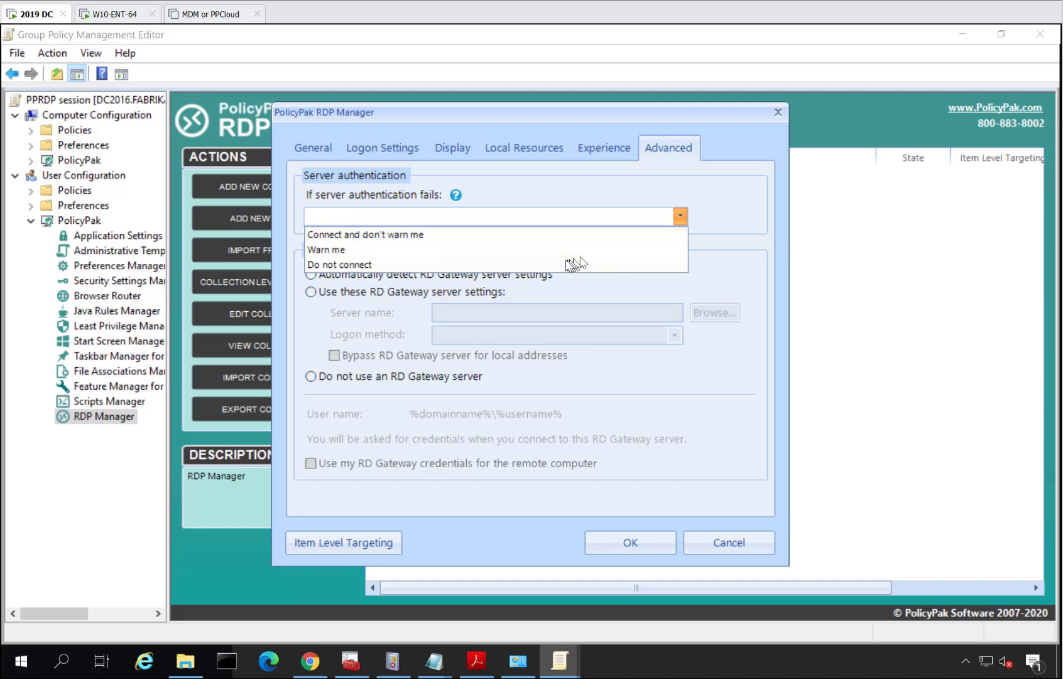
pyautogui.click(492, 235)
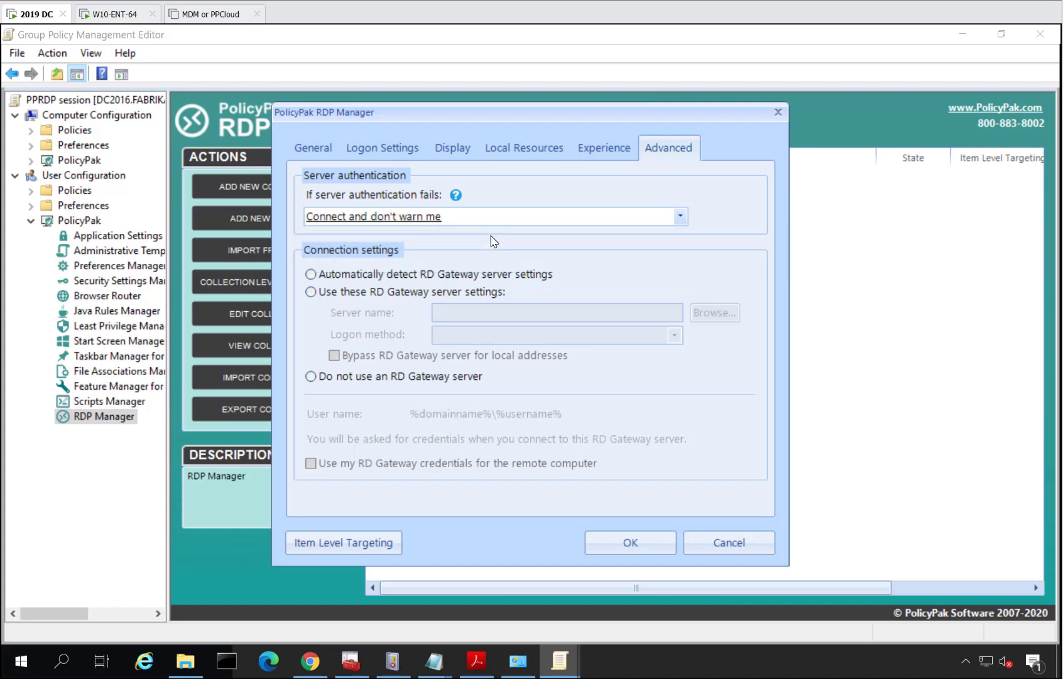
pyautogui.click(611, 543)
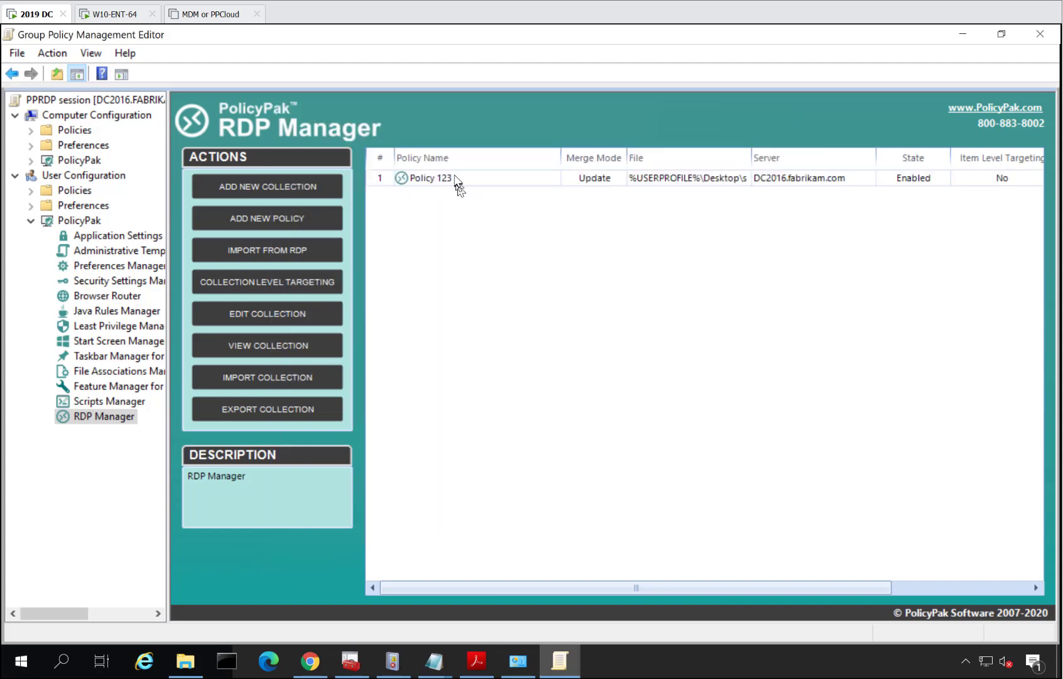
# Reopen Policy 123, add a Portable Computer item to its item-level targeting, and save the policy
pyautogui.doubleClick(449, 183)
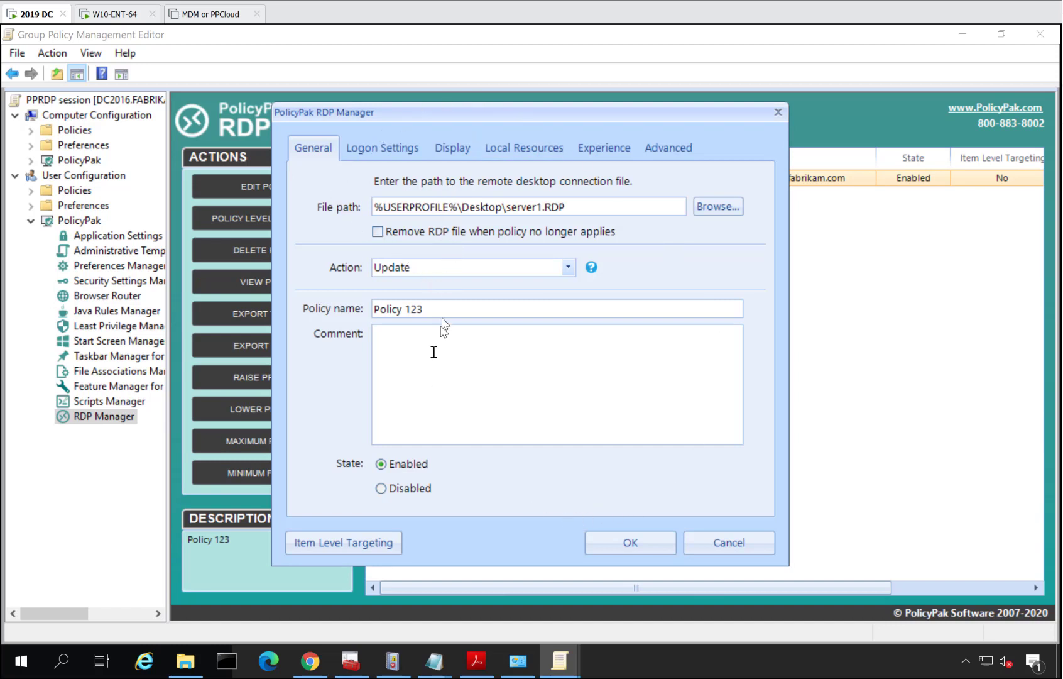
pyautogui.click(369, 544)
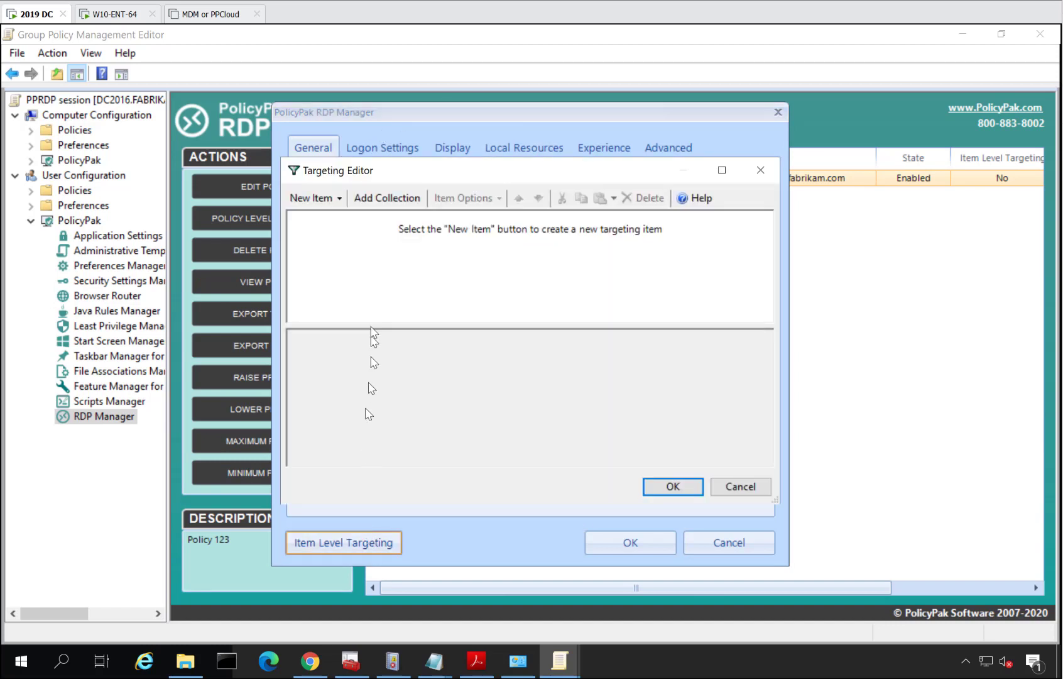
pyautogui.click(324, 199)
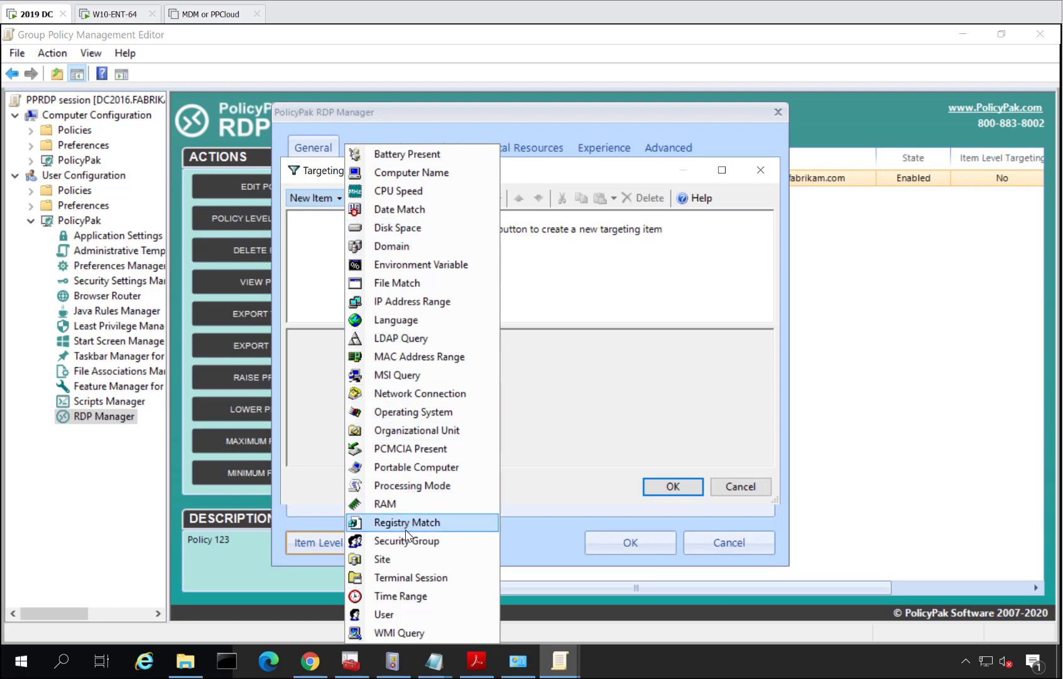
pyautogui.click(440, 466)
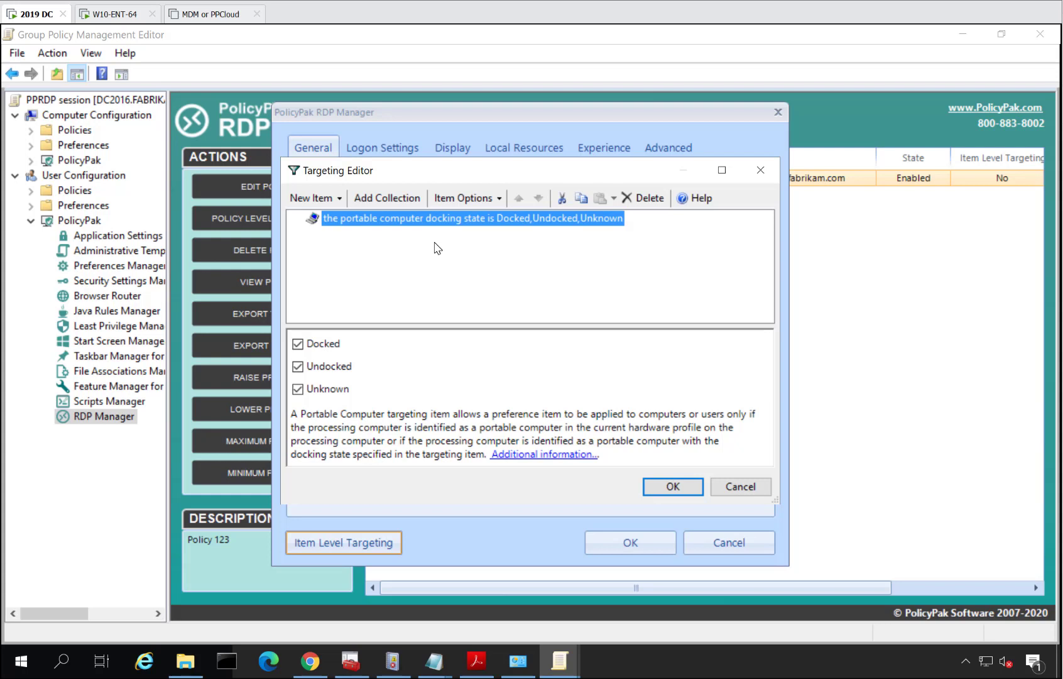
pyautogui.press('Return')
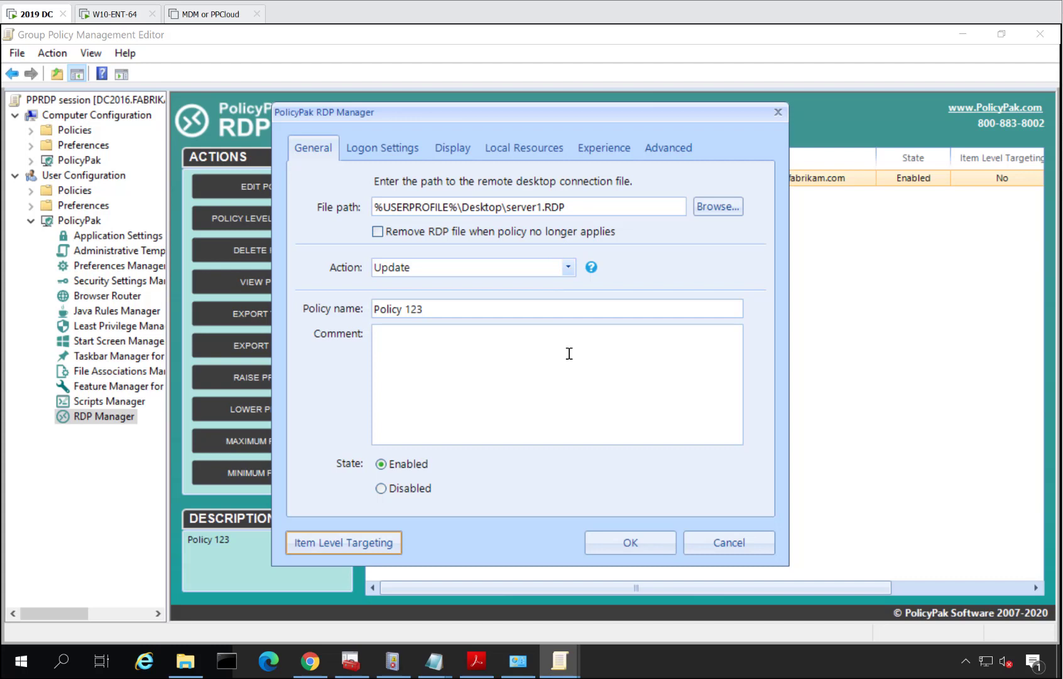
pyautogui.click(634, 545)
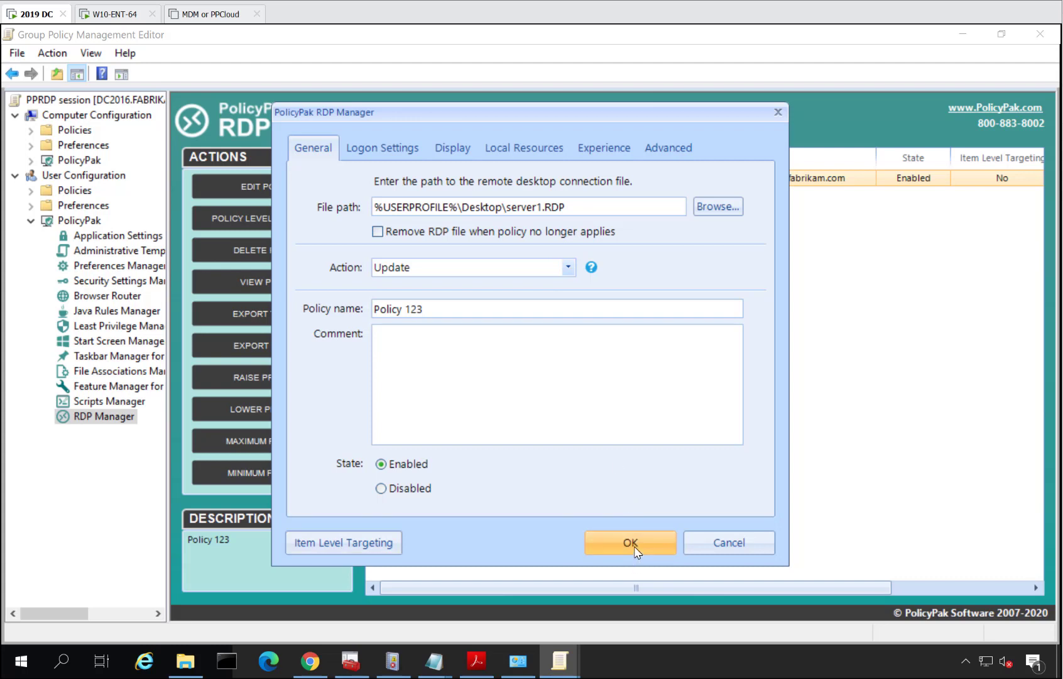
# Switch to the W10-ENT-64 machine and bring up its Command Prompt, moved clear of the left-hand desktop icons
pyautogui.click(113, 13)
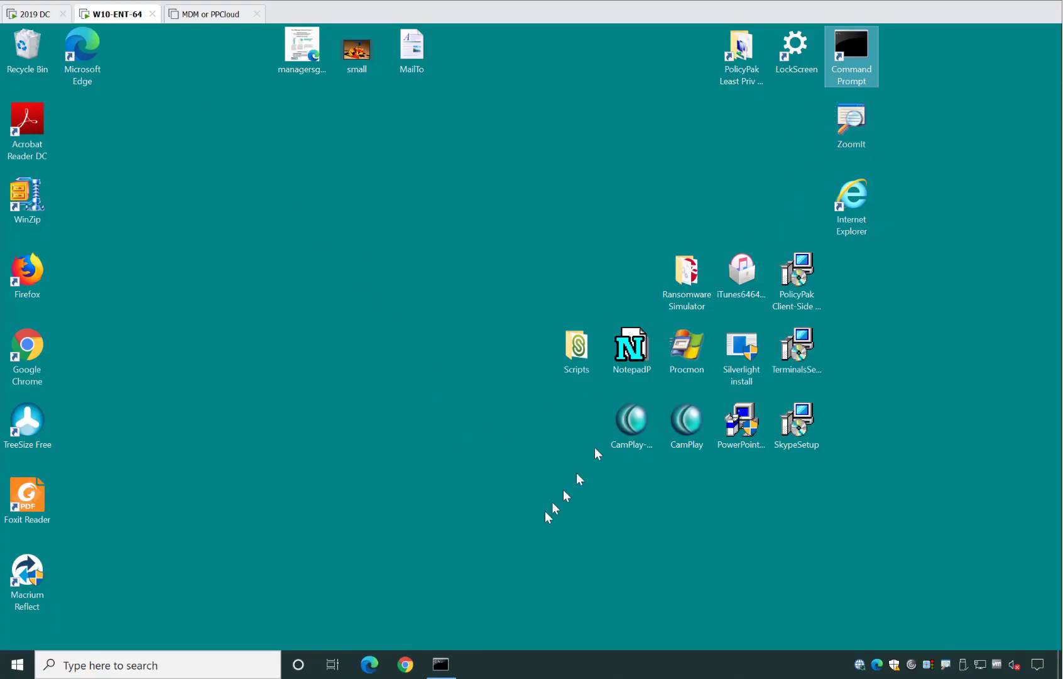
pyautogui.click(443, 657)
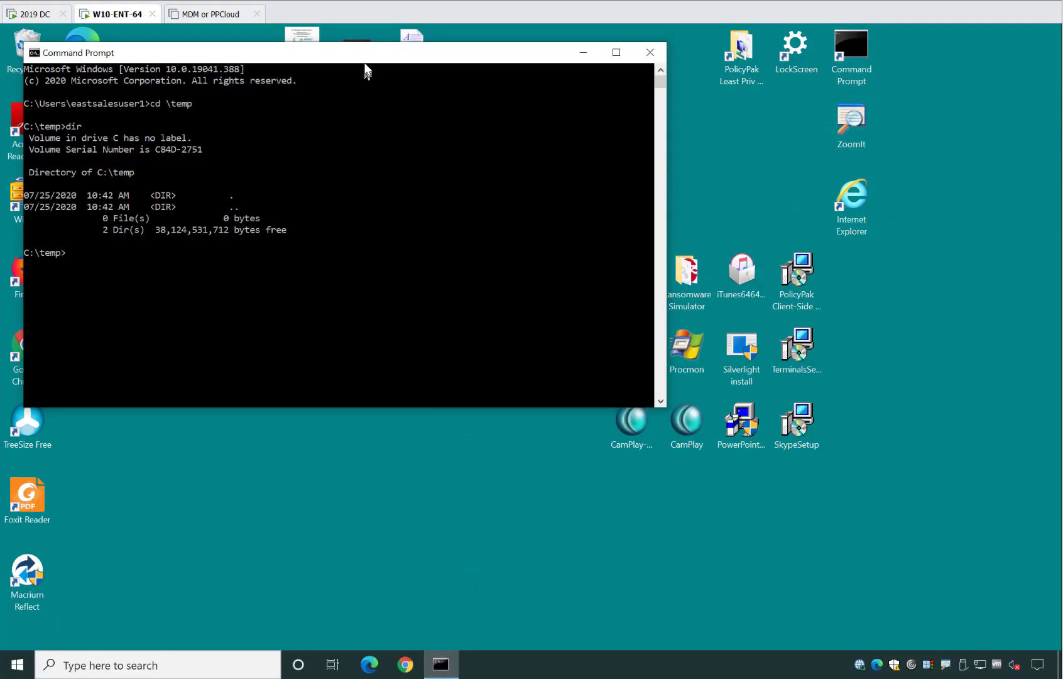
pyautogui.moveTo(363, 60); pyautogui.dragTo(767, 274)
# Clear the Command Prompt and refresh Group Policy with gpupdate
pyautogui.click(742, 435)
pyautogui.write('c')
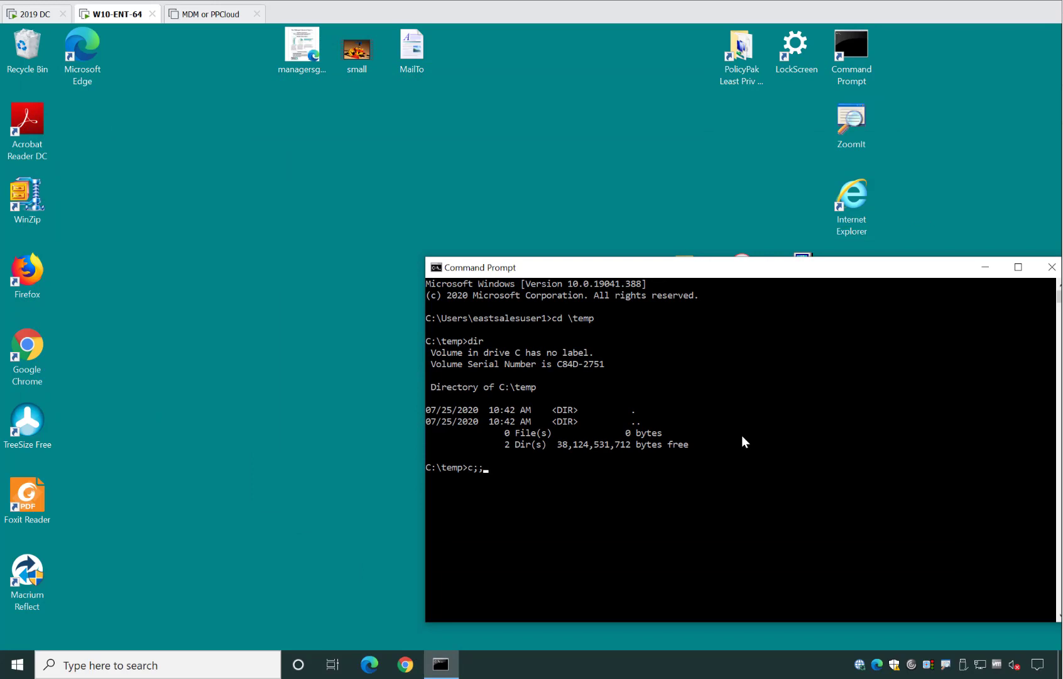
pyautogui.write('ls')
pyautogui.press('Return')
pyautogui.write('gpupdat')
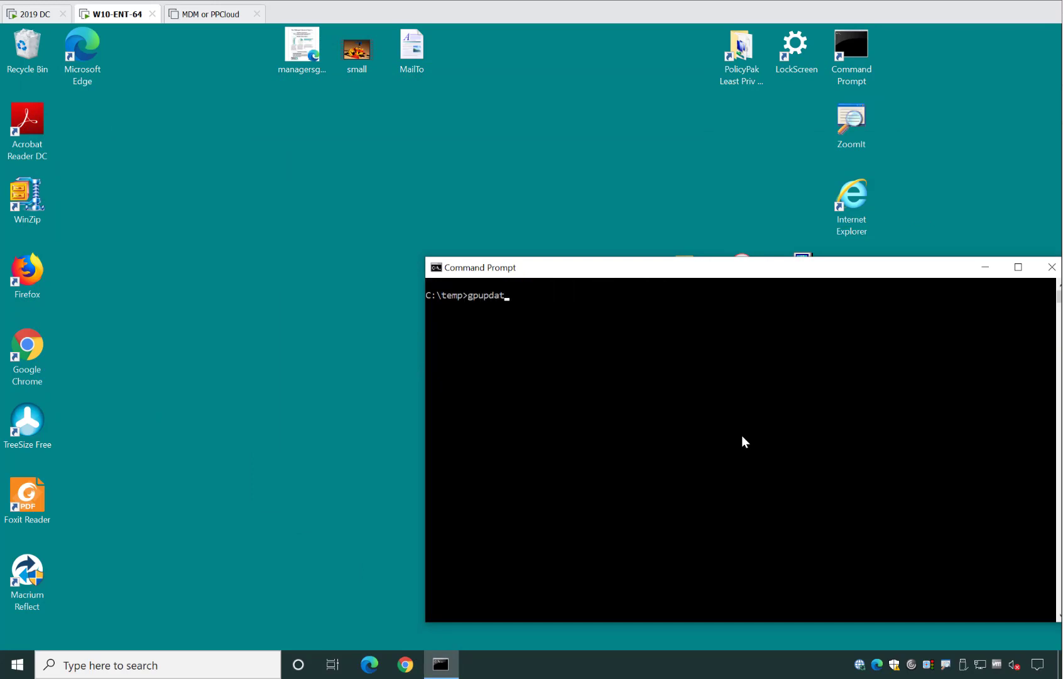
pyautogui.write('e')
pyautogui.press('Return')
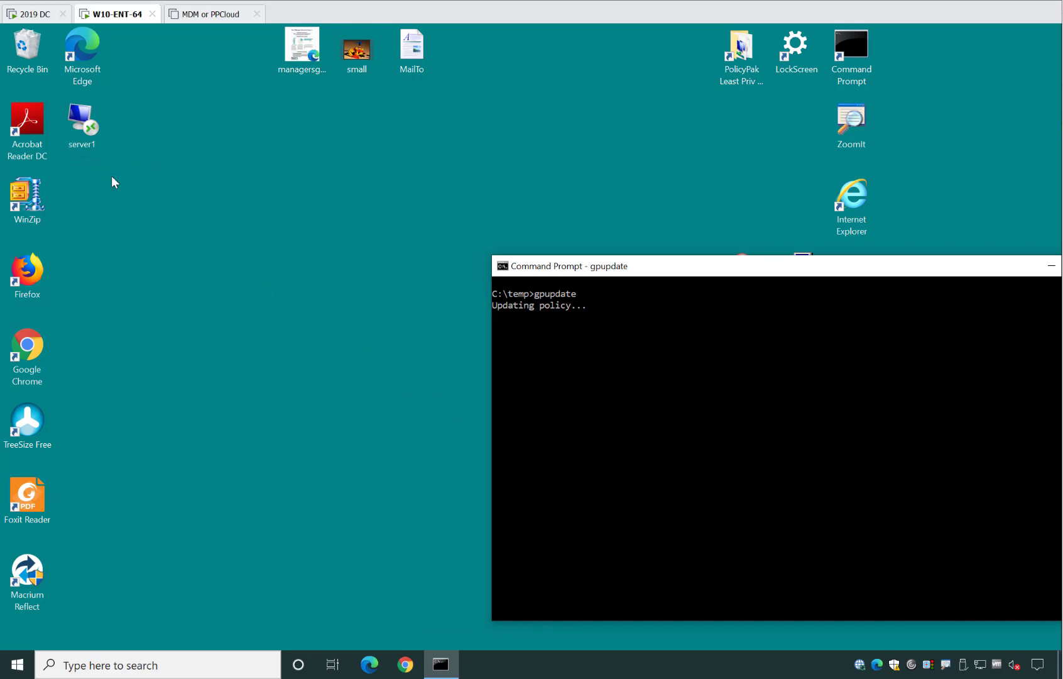
# Open the server1 RDP file on the desktop, show the connection details, and start connecting to DC2016.fabrikam.com
pyautogui.doubleClick(82, 123)
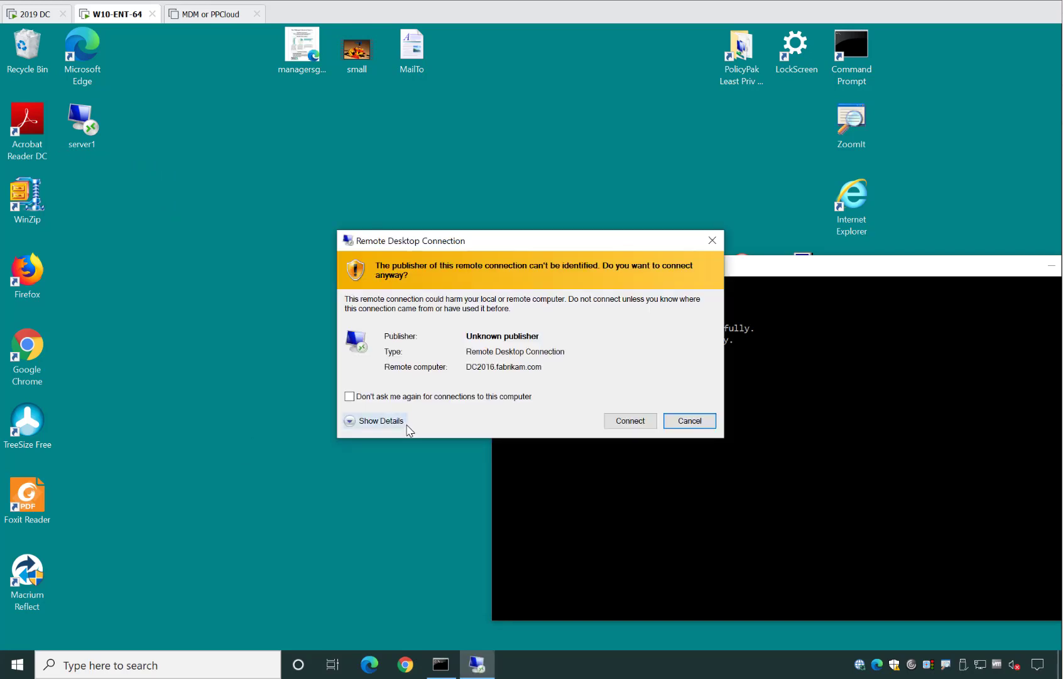
pyautogui.click(408, 428)
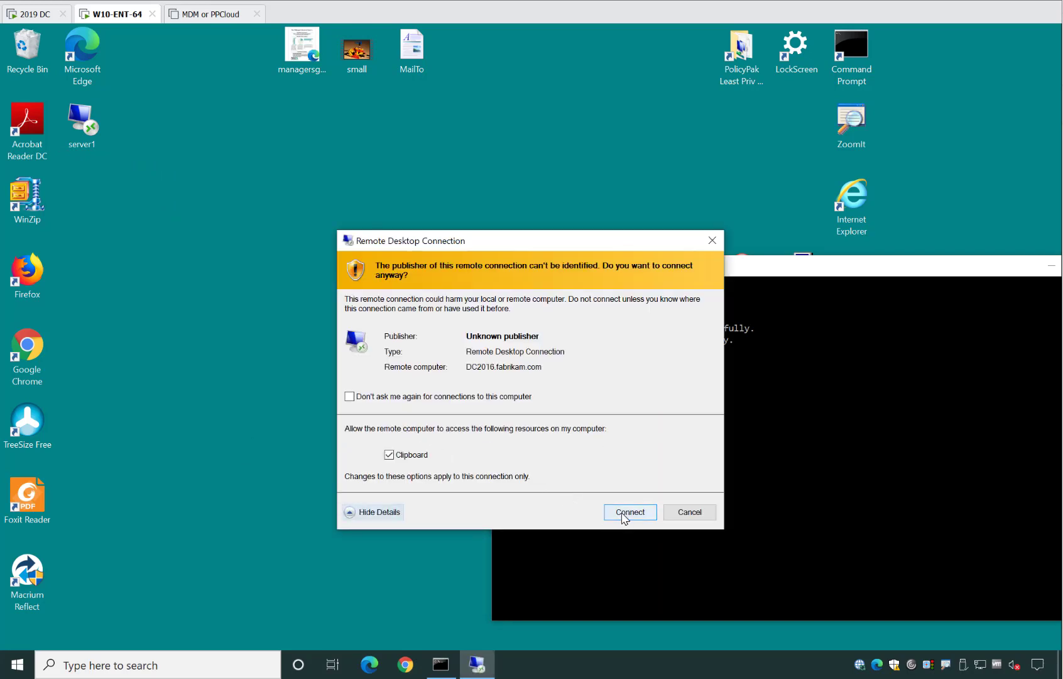
pyautogui.click(623, 514)
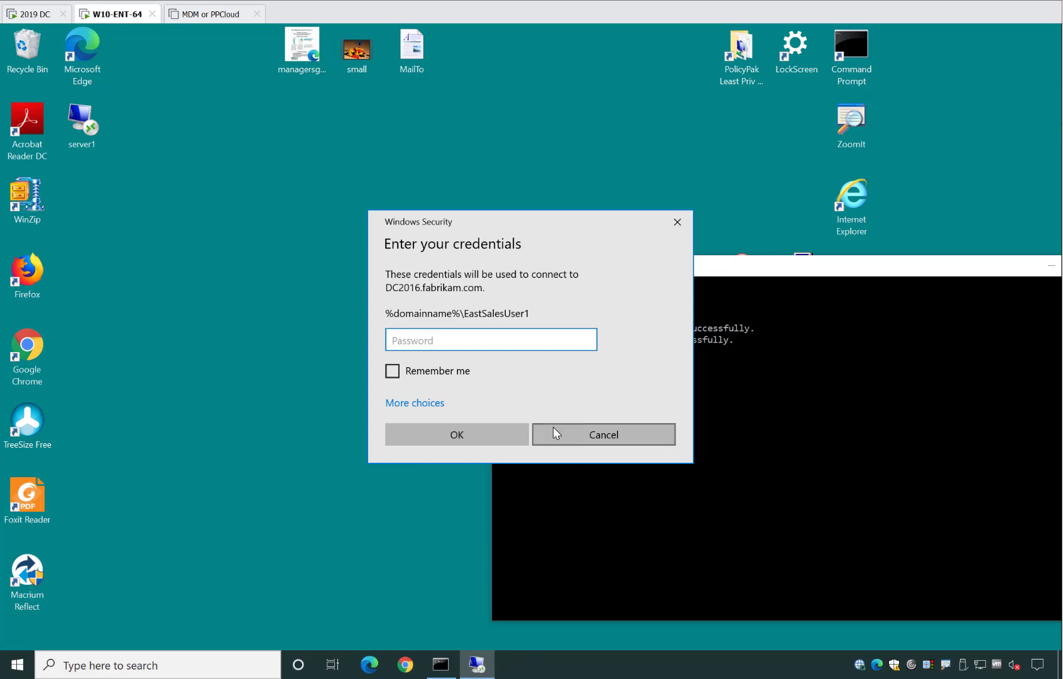
# Enter the account password to log on to DC2016.fabrikam.com, and reposition and enlarge the remote session window
pyautogui.write('••••')
pyautogui.press('Return')
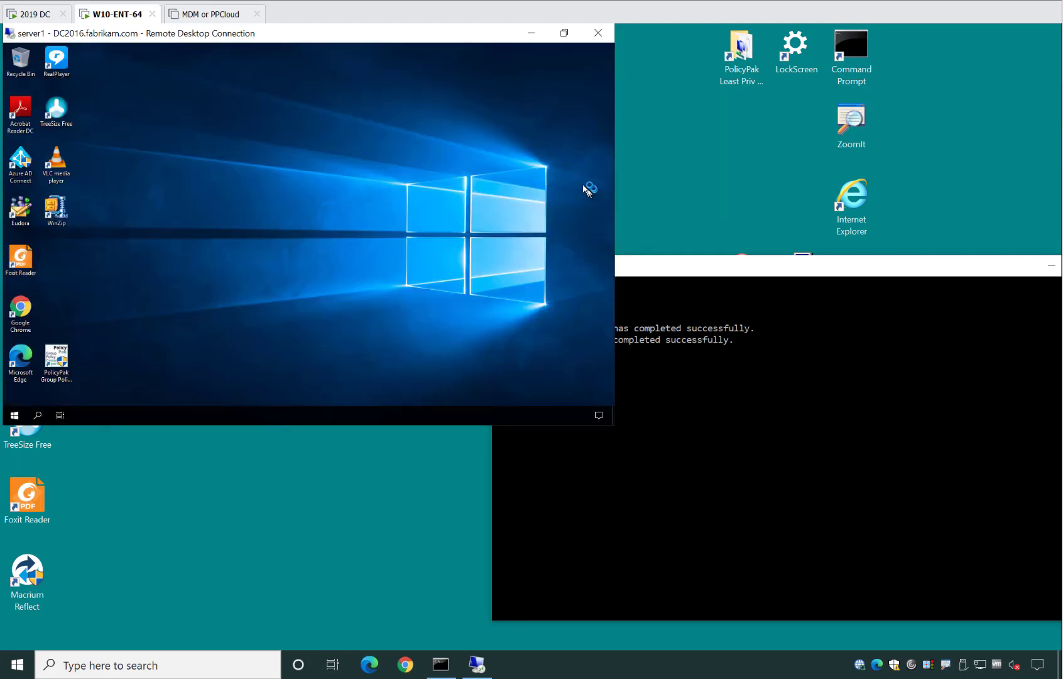
pyautogui.moveTo(441, 38); pyautogui.dragTo(559, 94)
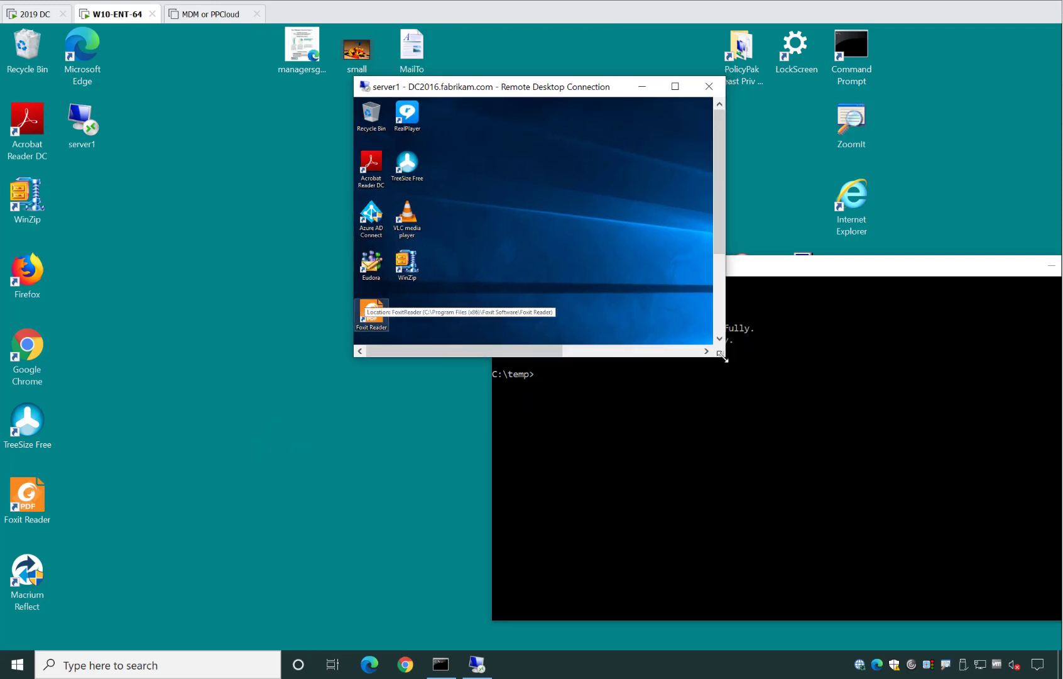
pyautogui.moveTo(723, 356); pyautogui.dragTo(847, 565)
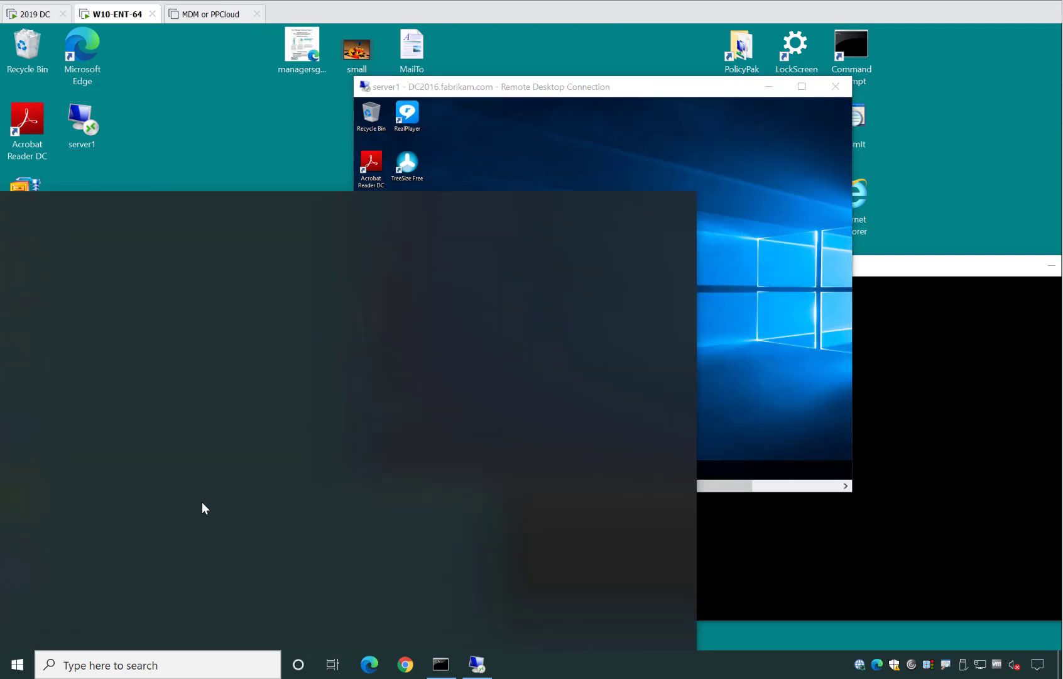
# Load the desktop's server1 RDP file into a separate Remote Desktop Connection dialog and examine its display settings
pyautogui.write('rem')
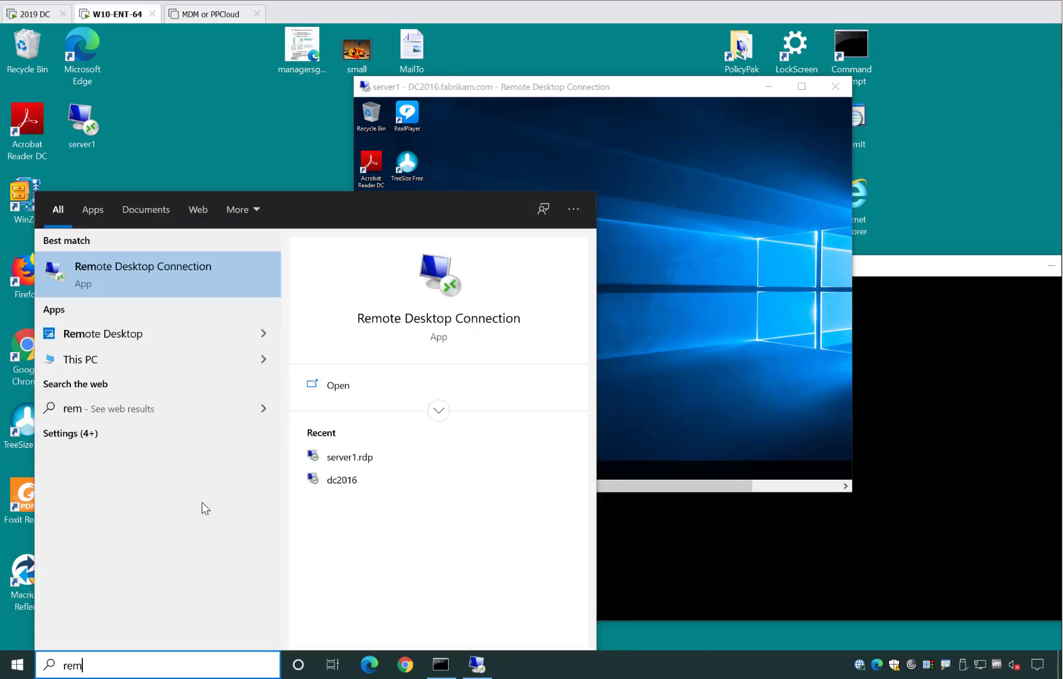
pyautogui.click(183, 273)
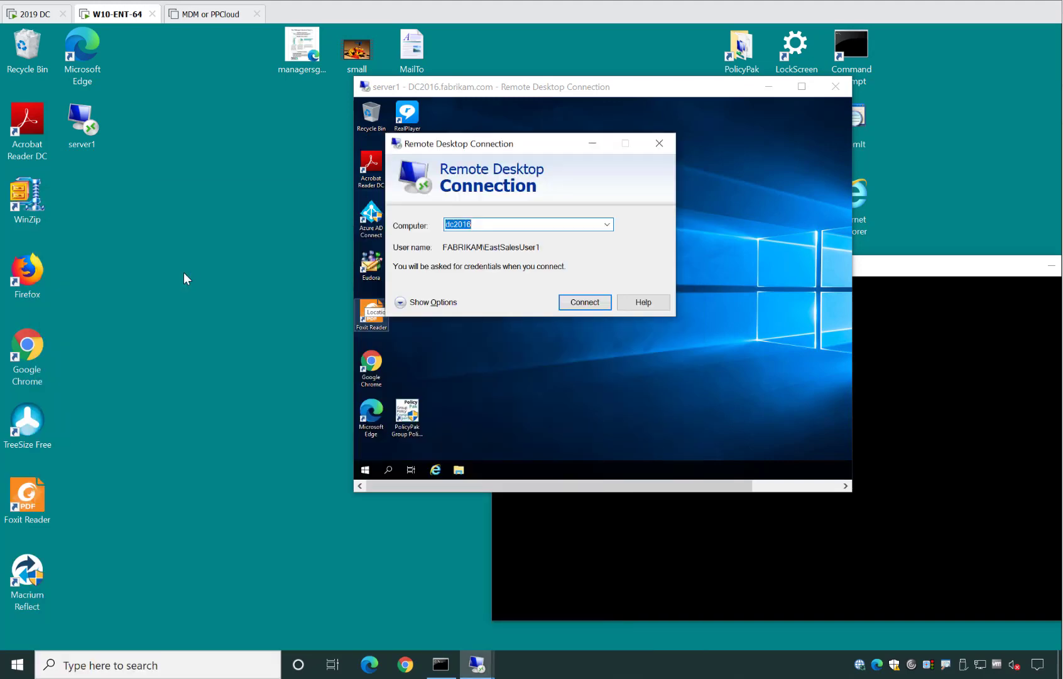
pyautogui.click(400, 301)
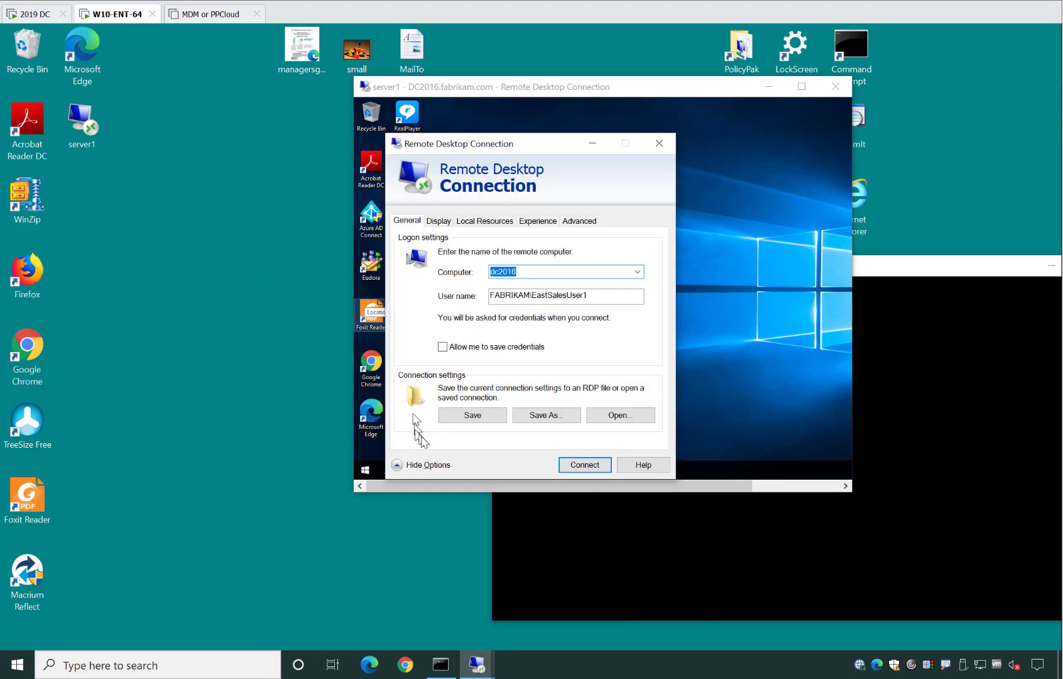
pyautogui.click(621, 418)
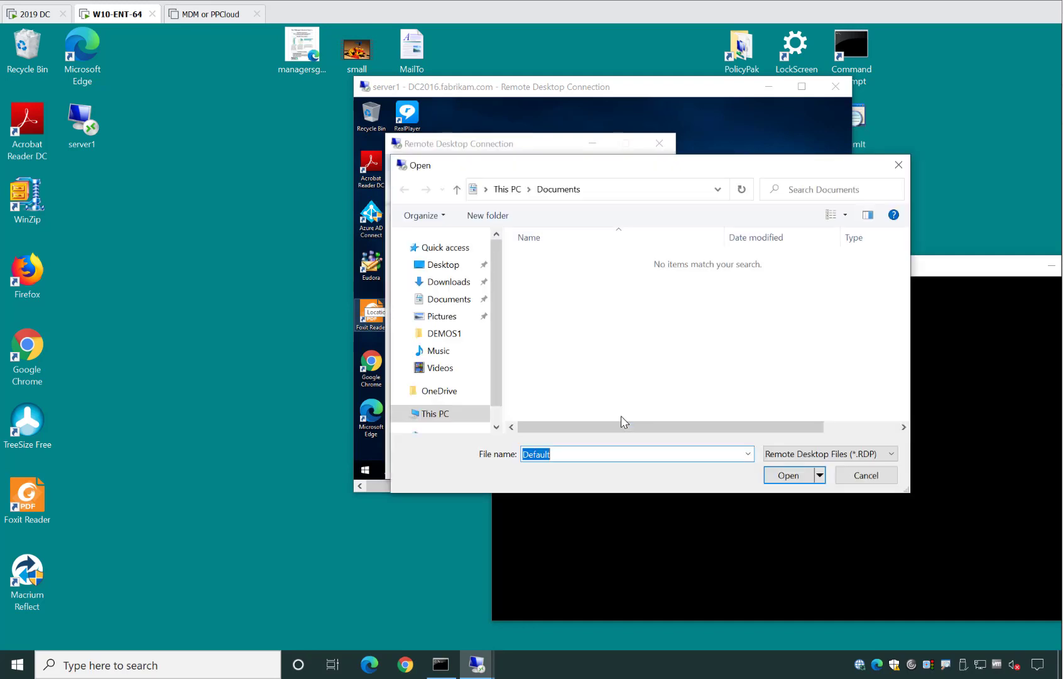
pyautogui.click(451, 265)
pyautogui.doubleClick(573, 322)
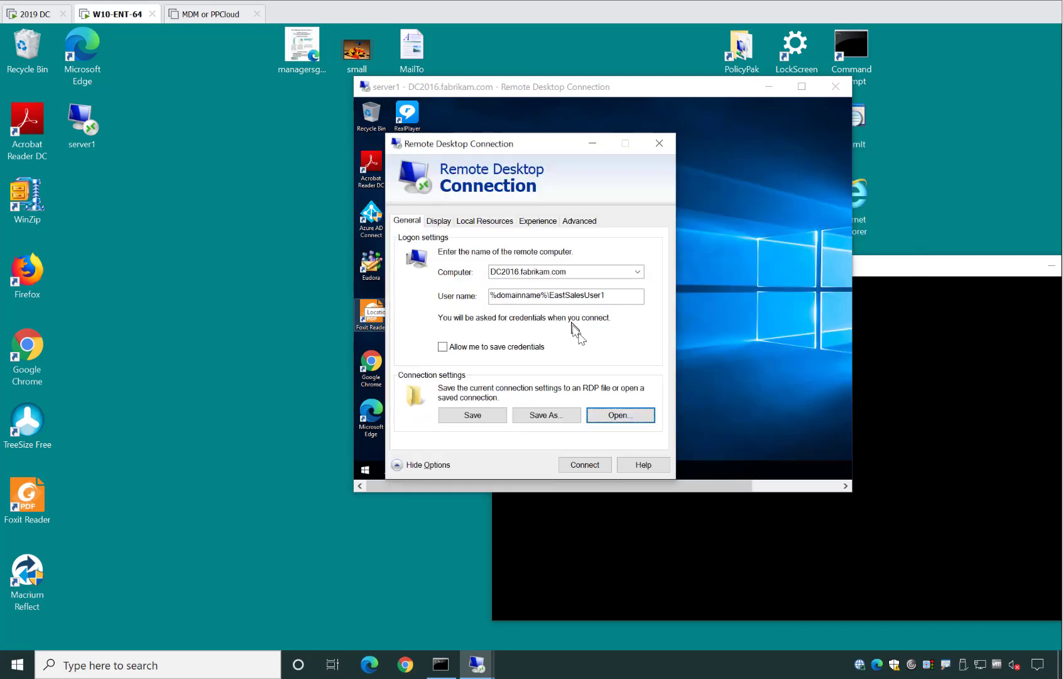
pyautogui.click(438, 221)
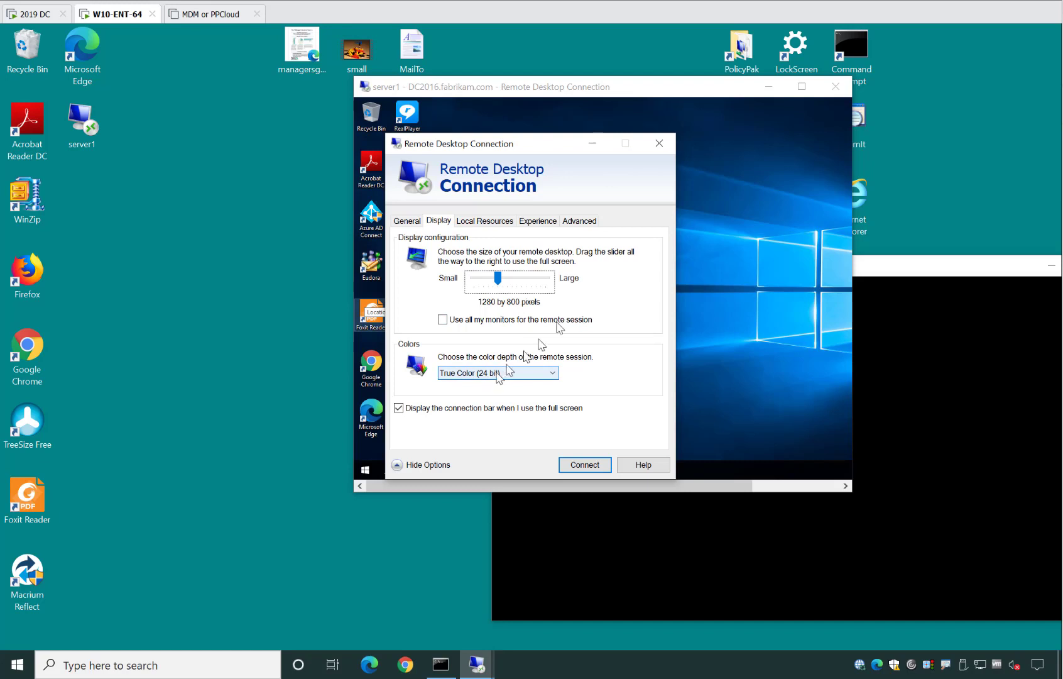
# Close the Remote Desktop Connection settings and disconnect the server1 remote session
pyautogui.click(660, 143)
pyautogui.click(836, 86)
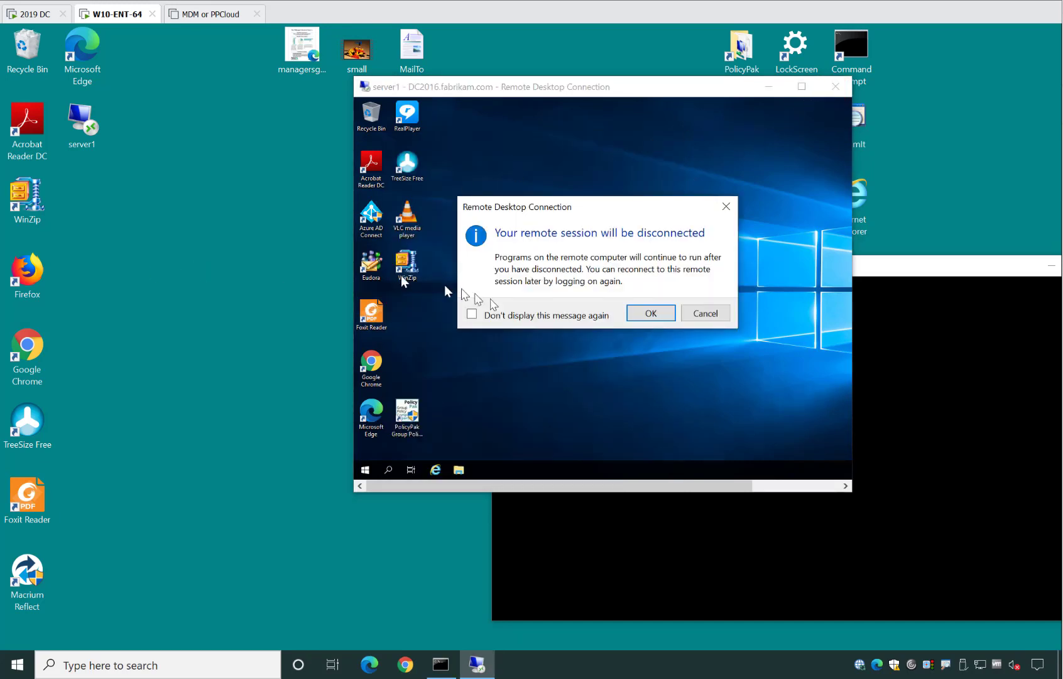
pyautogui.click(637, 313)
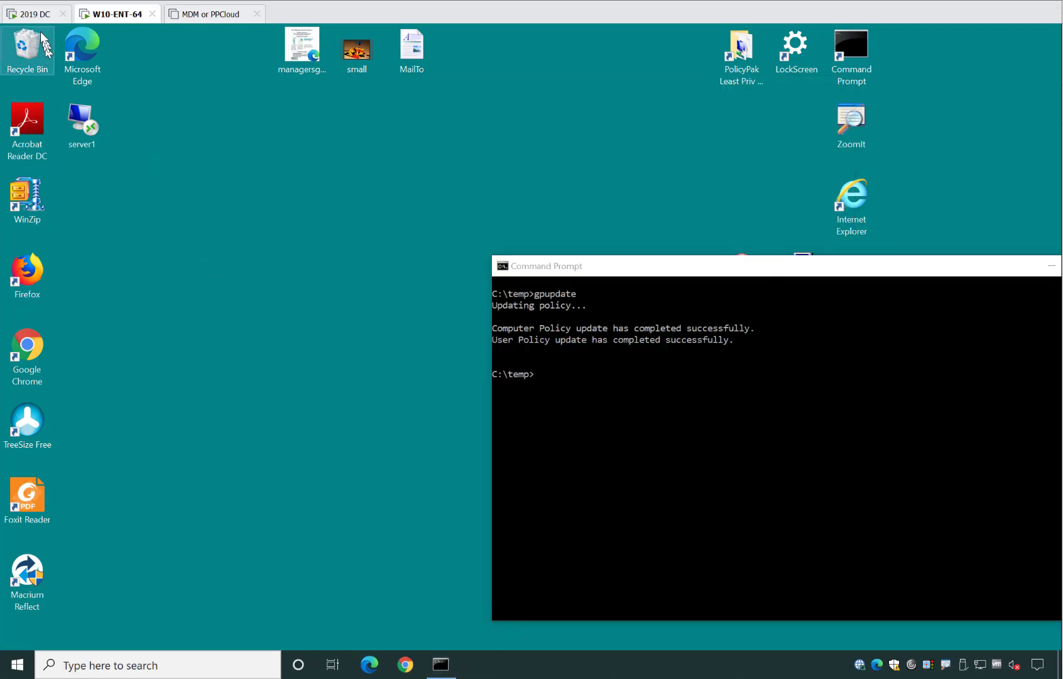
# On the 2019 DC machine, set Policy 123's display size to 1440 by 900 pixels and color depth to Highest Quality (32 bit), and save
pyautogui.click(31, 13)
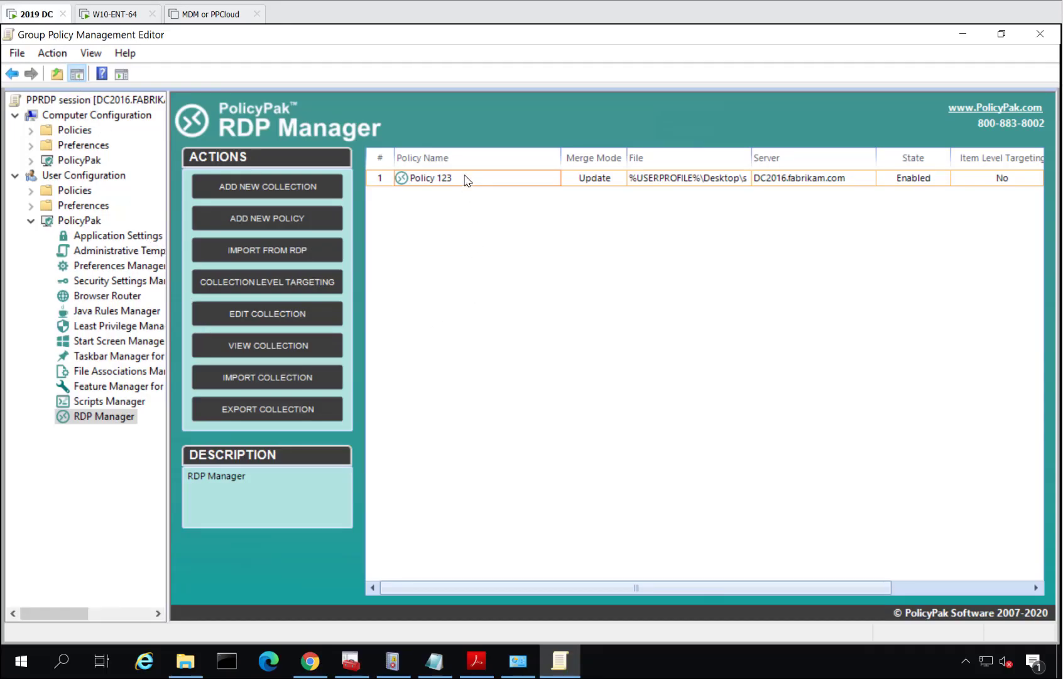
pyautogui.doubleClick(466, 180)
pyautogui.click(447, 153)
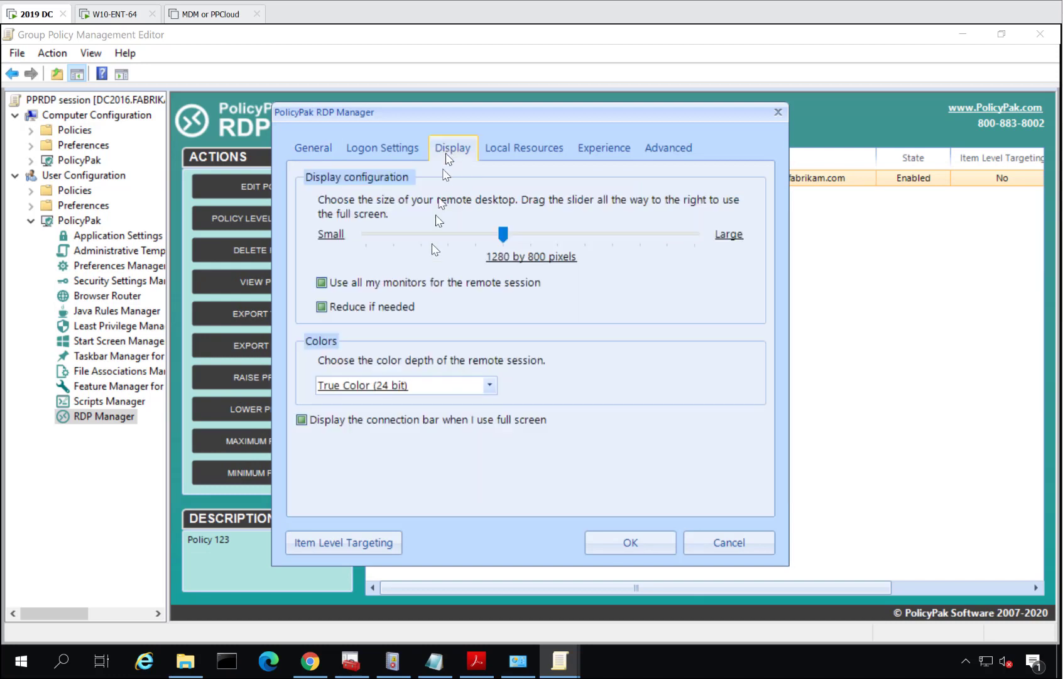
pyautogui.moveTo(502, 235); pyautogui.dragTo(584, 238)
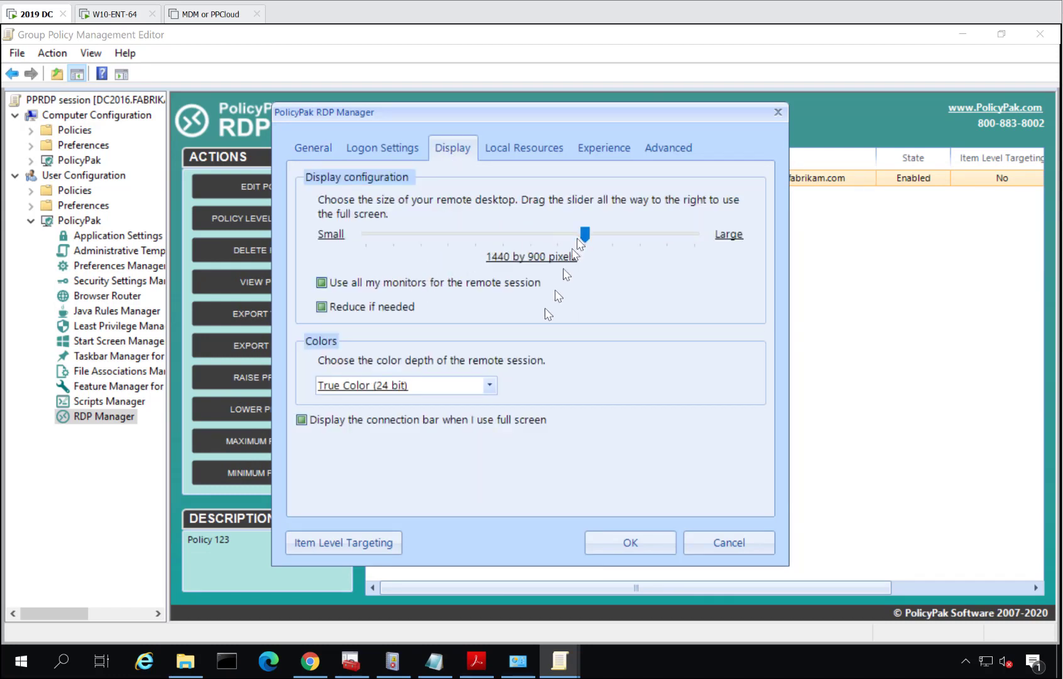
pyautogui.click(428, 387)
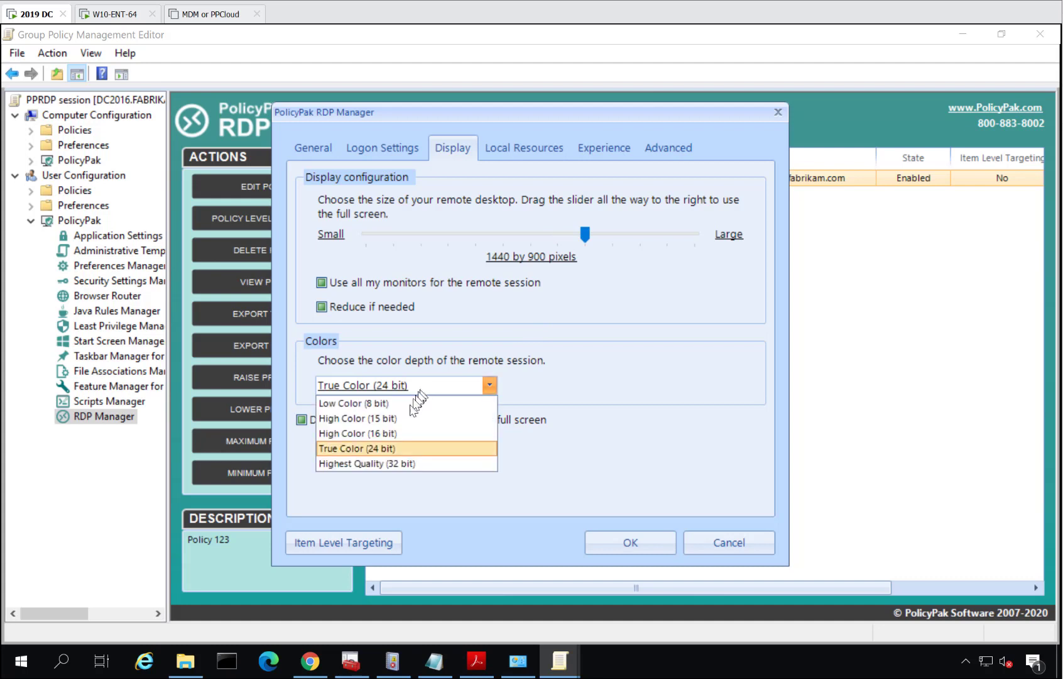
pyautogui.click(397, 465)
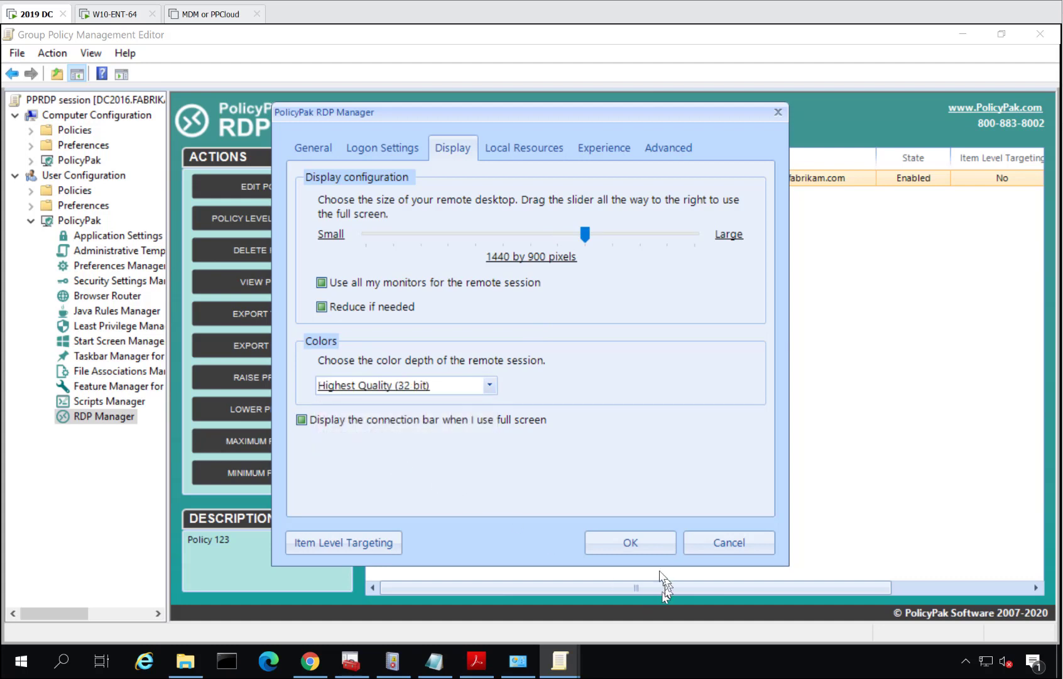
pyautogui.click(630, 542)
# Switch to the W10-ENT-64 machine and refresh Group Policy with gpupdate in the Command Prompt
pyautogui.click(119, 16)
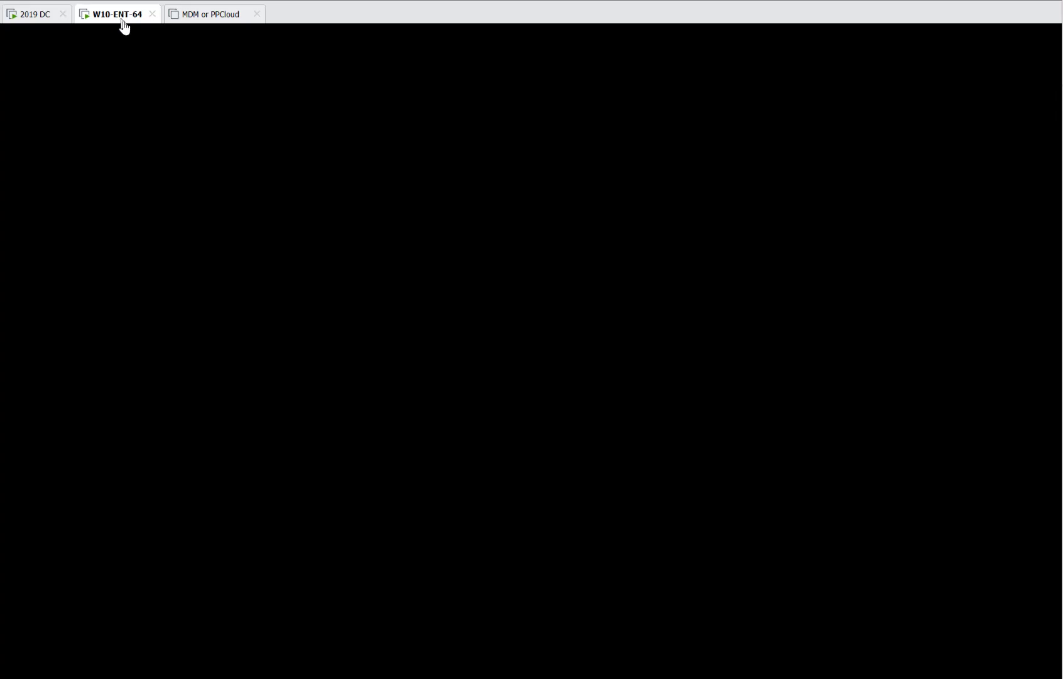
pyautogui.click(723, 471)
pyautogui.write('gpupda')
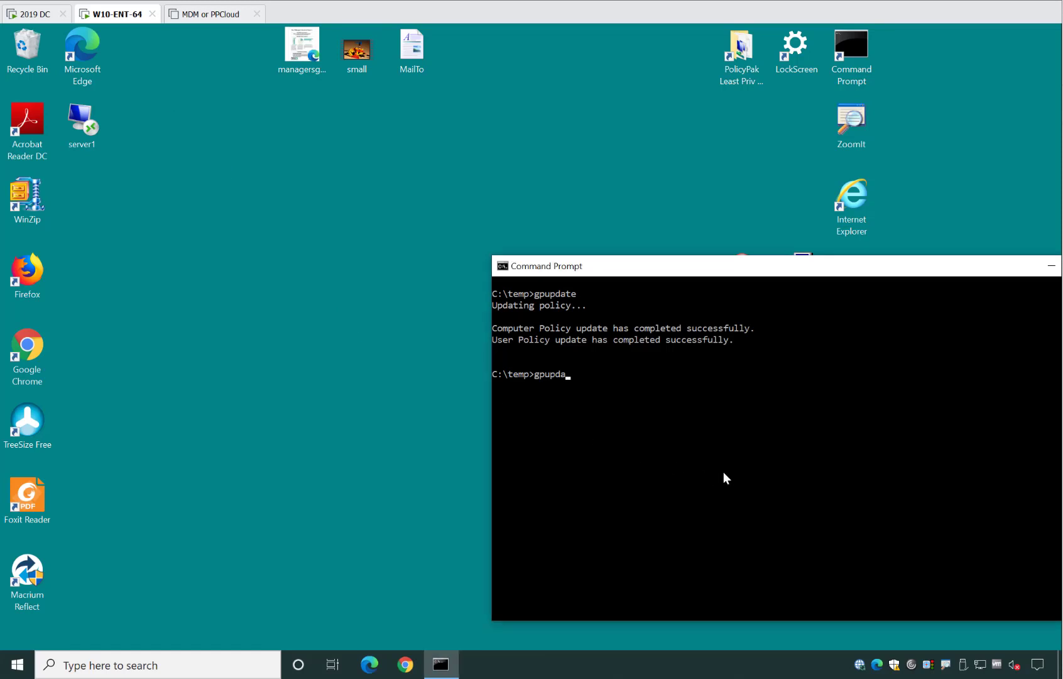
pyautogui.write('te')
pyautogui.press('Return')
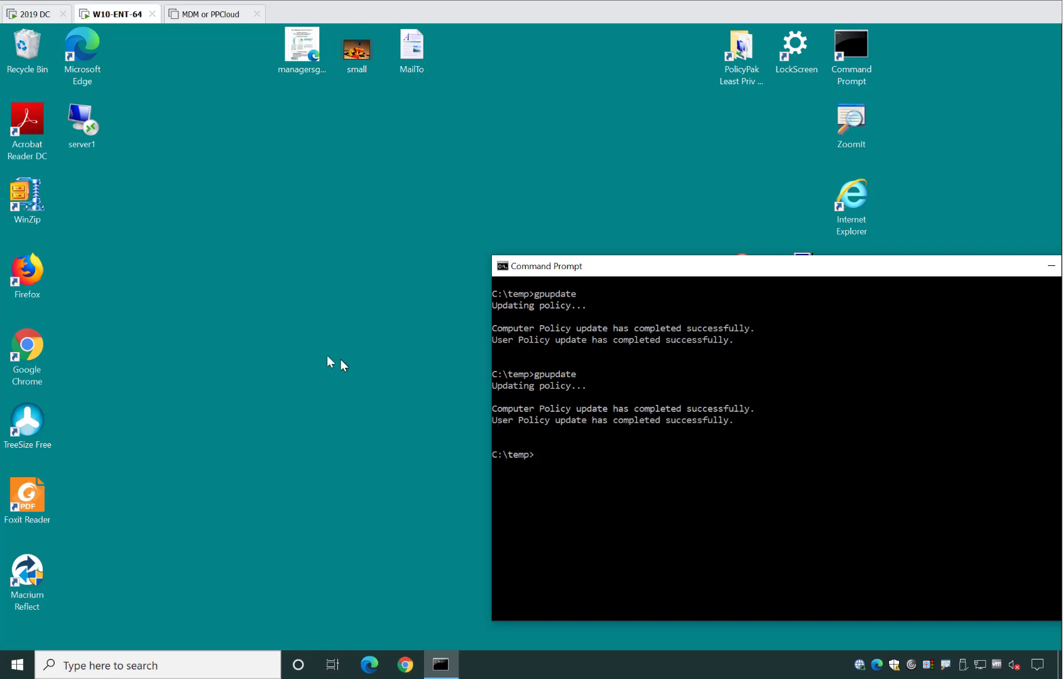
# Open the server1 RDP file on the desktop, accept the connection to DC2016.fabrikam.com, and log on with the account password
pyautogui.click(272, 323)
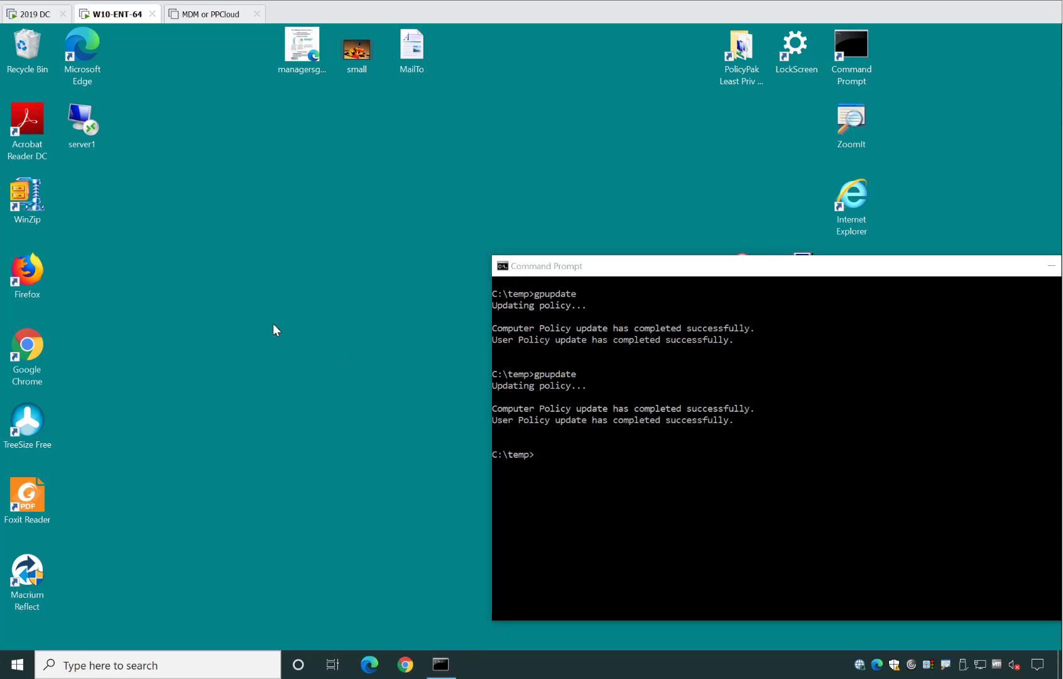
pyautogui.doubleClick(86, 124)
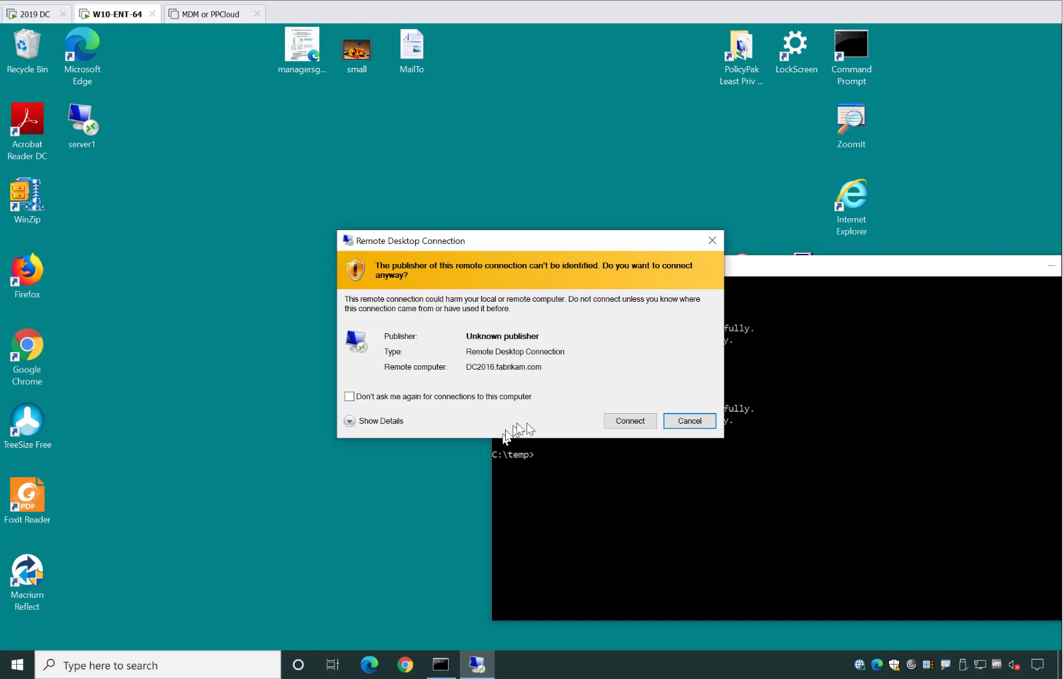
pyautogui.click(635, 420)
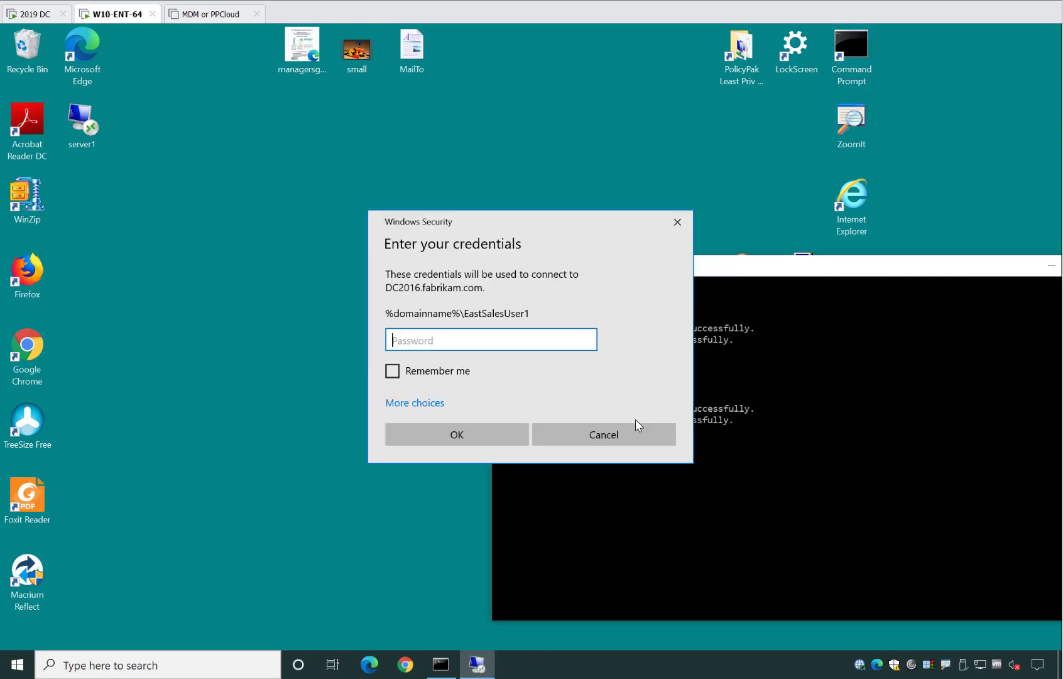
pyautogui.write('•••••')
pyautogui.press('Return')
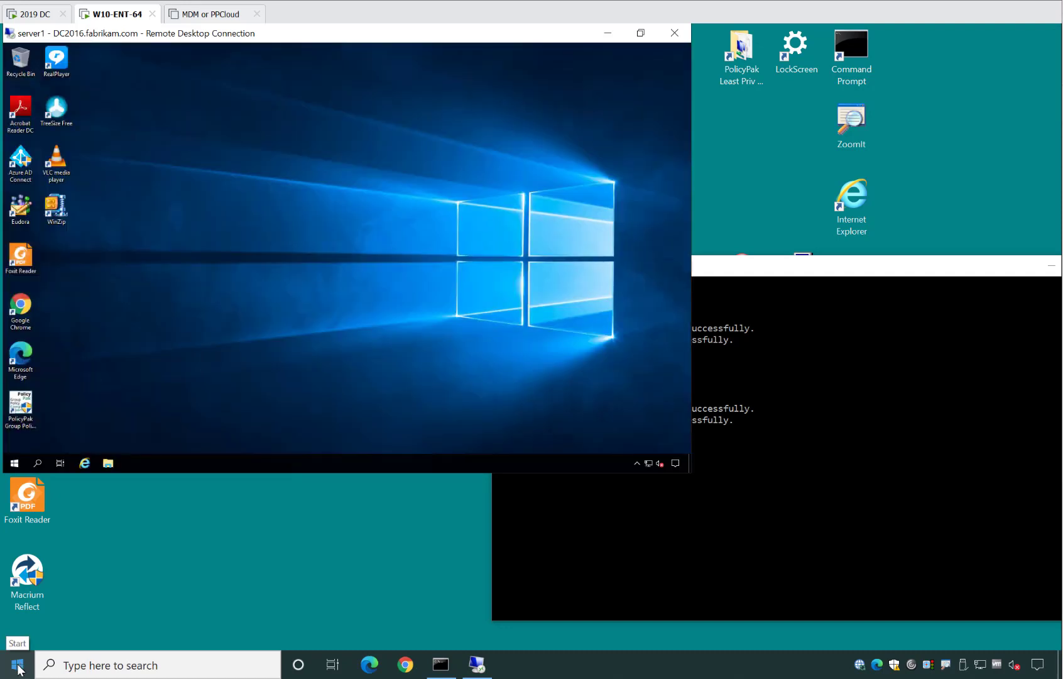
# Open Remote Desktop Connection with full options, load the updated server1 file from the desktop, and check its resolution and color depth
pyautogui.click(18, 665)
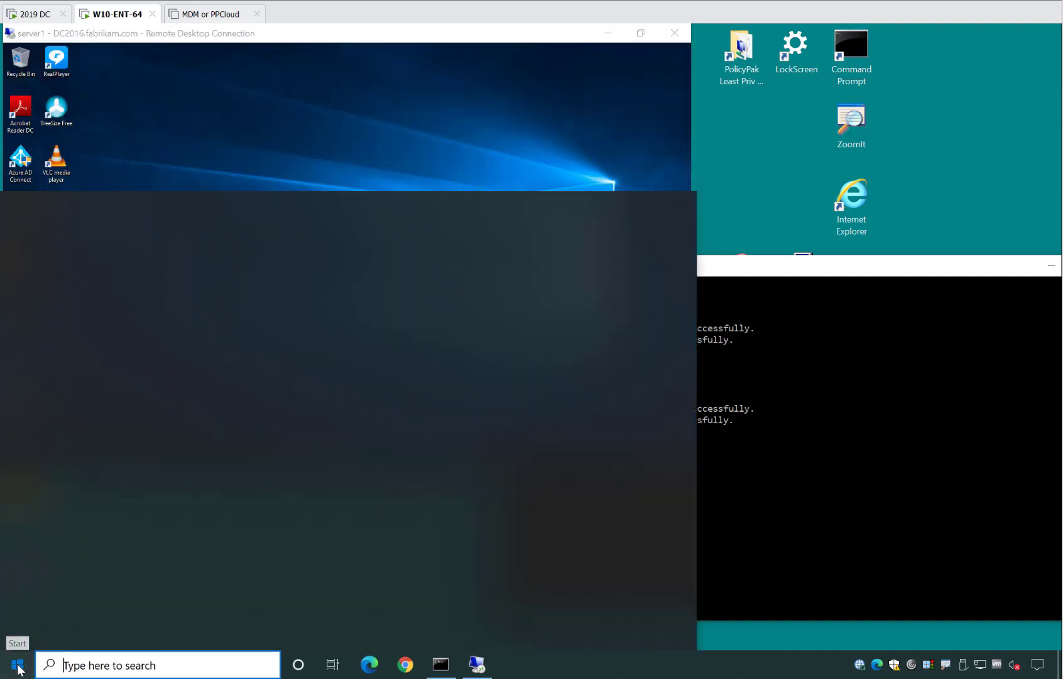
pyautogui.write('remot')
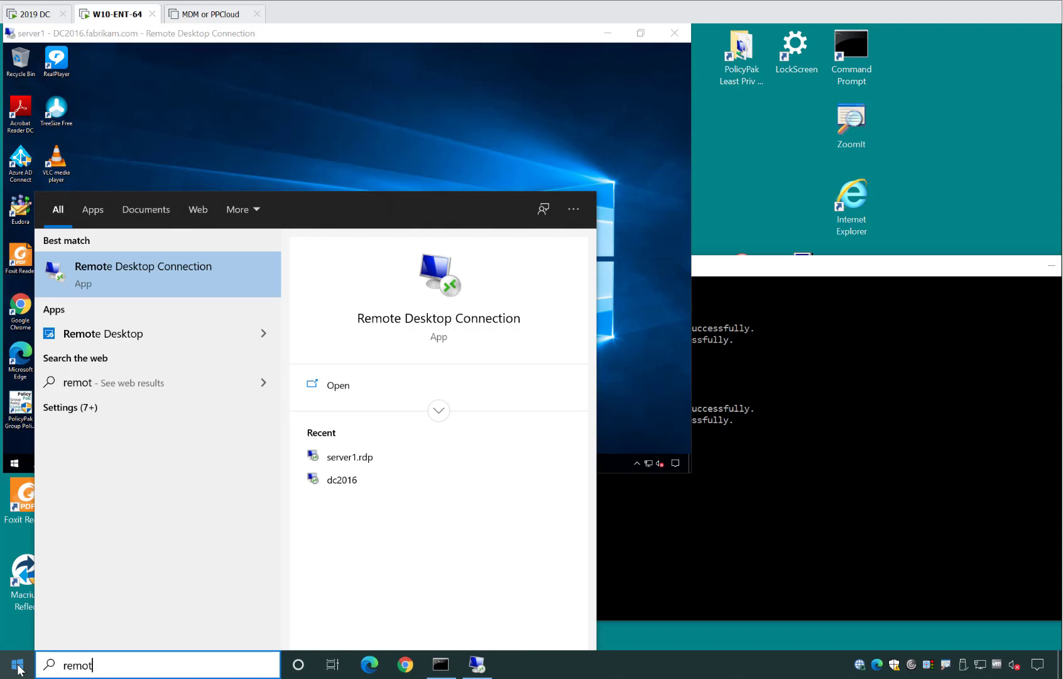
pyautogui.press('Return')
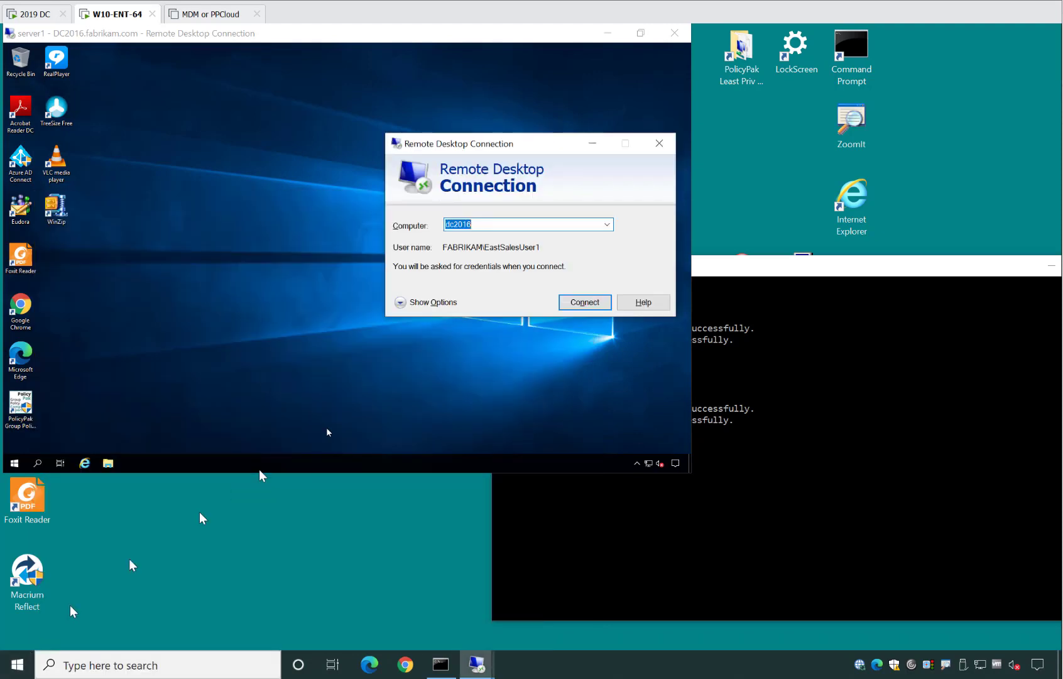
pyautogui.click(430, 305)
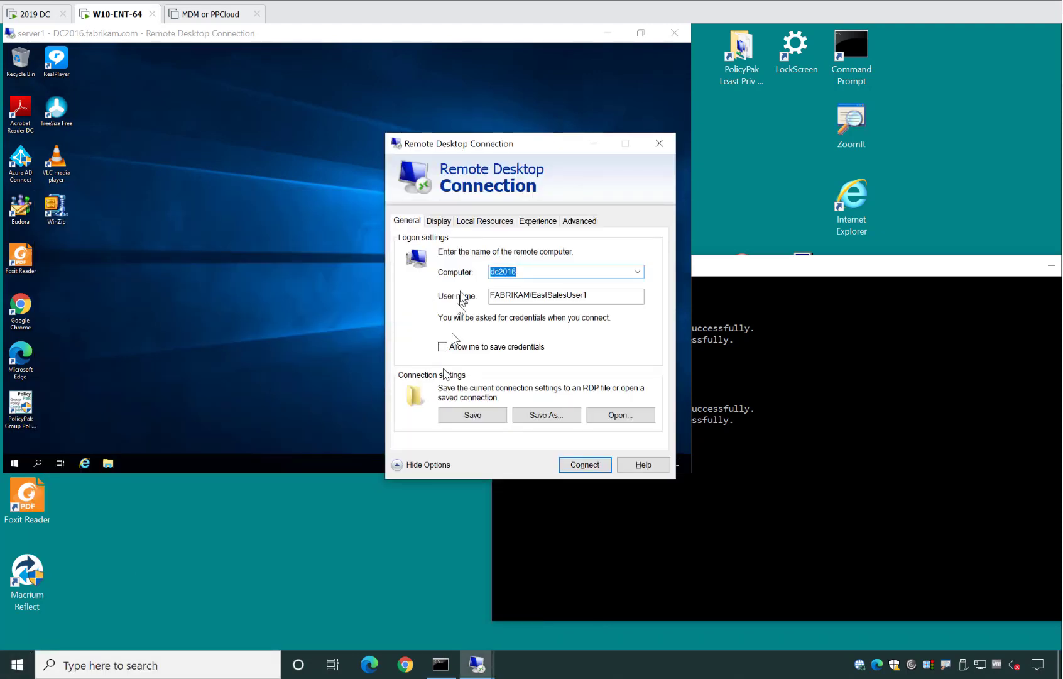
pyautogui.click(596, 415)
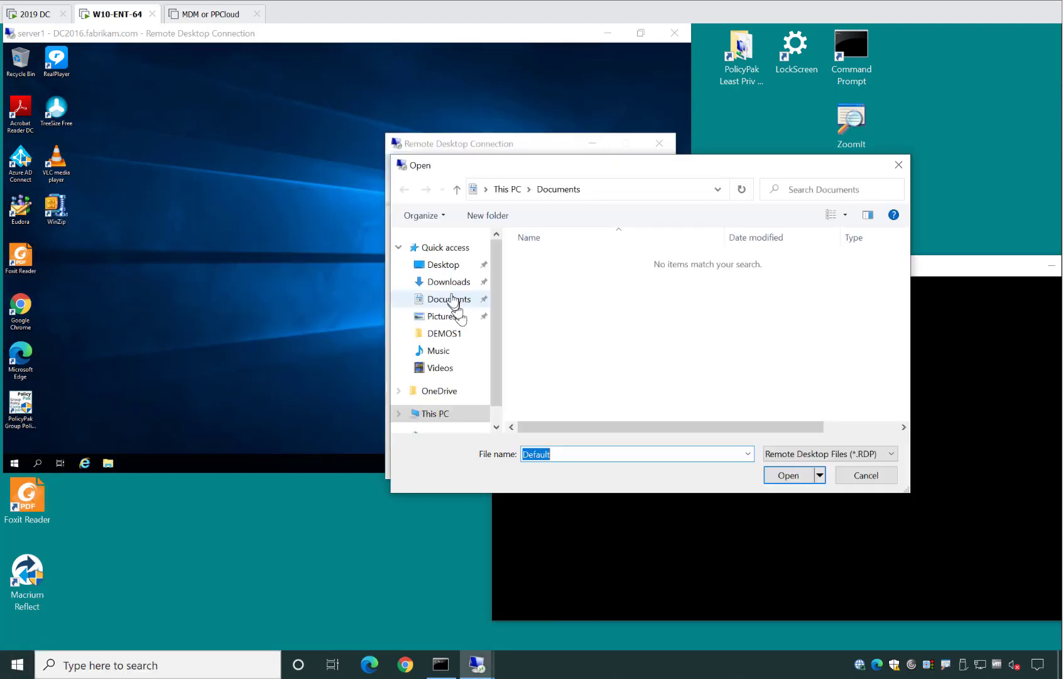
pyautogui.click(443, 264)
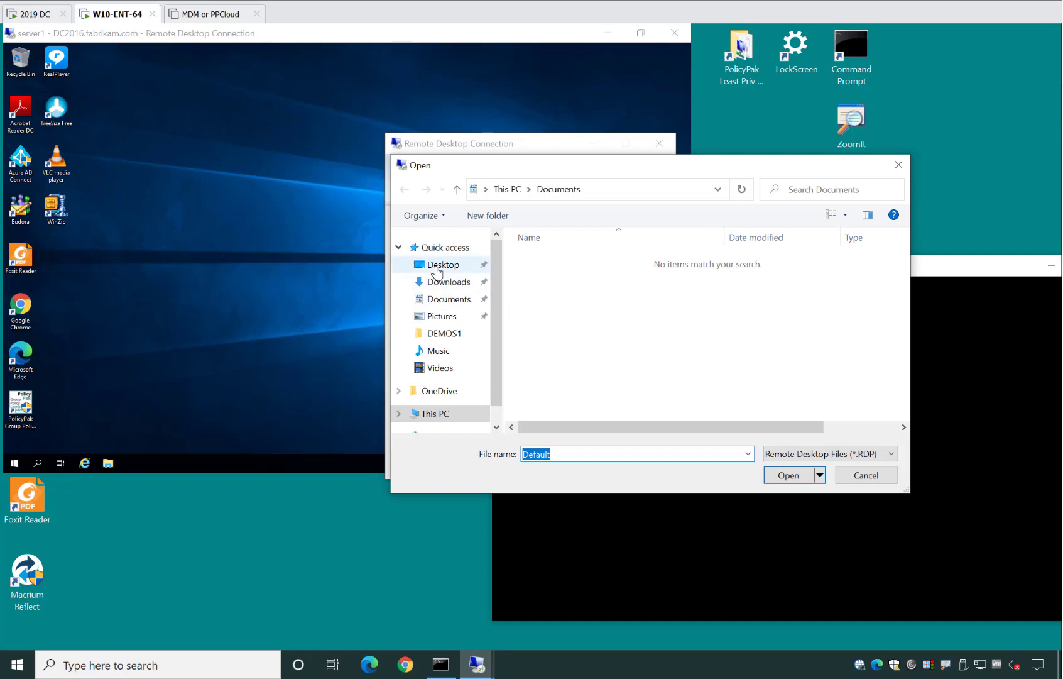
pyautogui.click(552, 323)
pyautogui.doubleClick(552, 323)
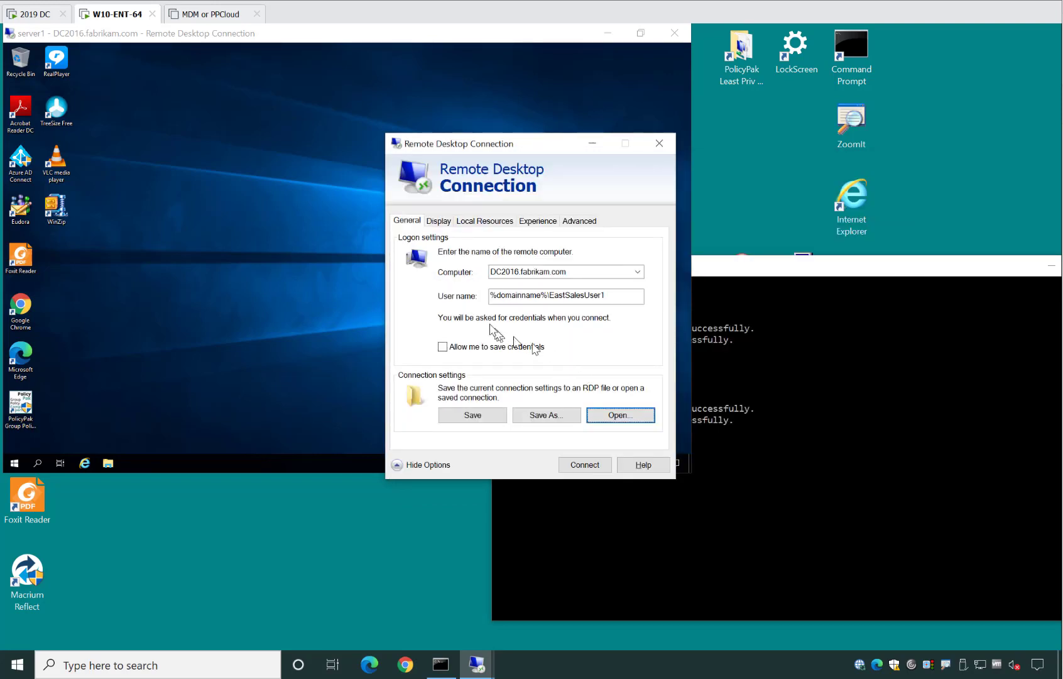
pyautogui.click(439, 224)
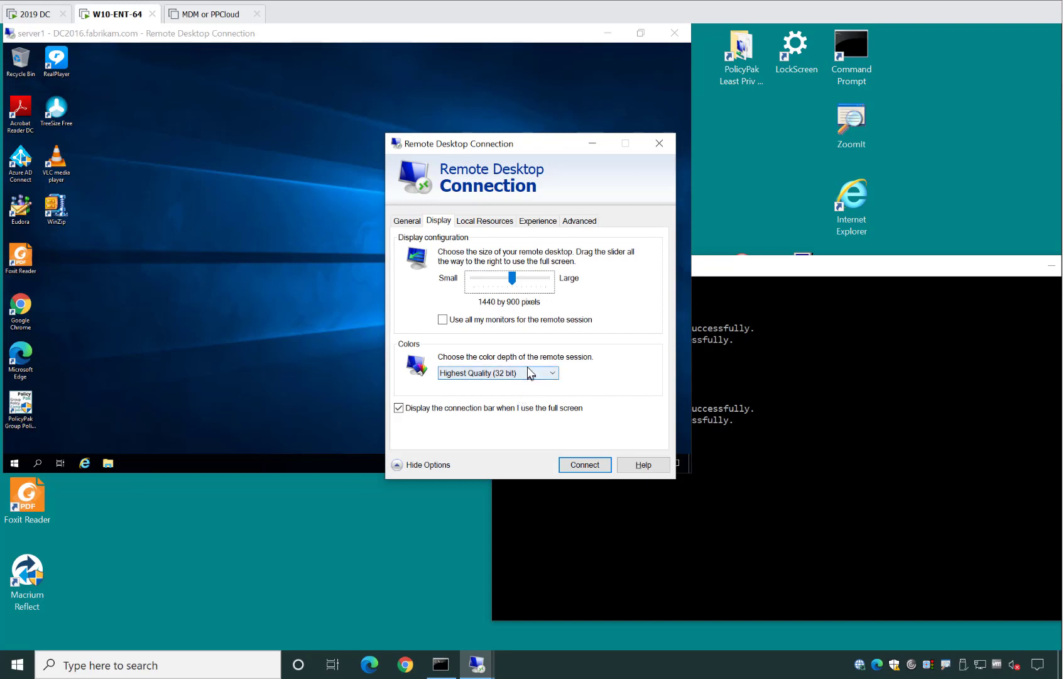
# Close the connection settings dialog and end the server1 session on DC2016.fabrikam.com
pyautogui.click(662, 148)
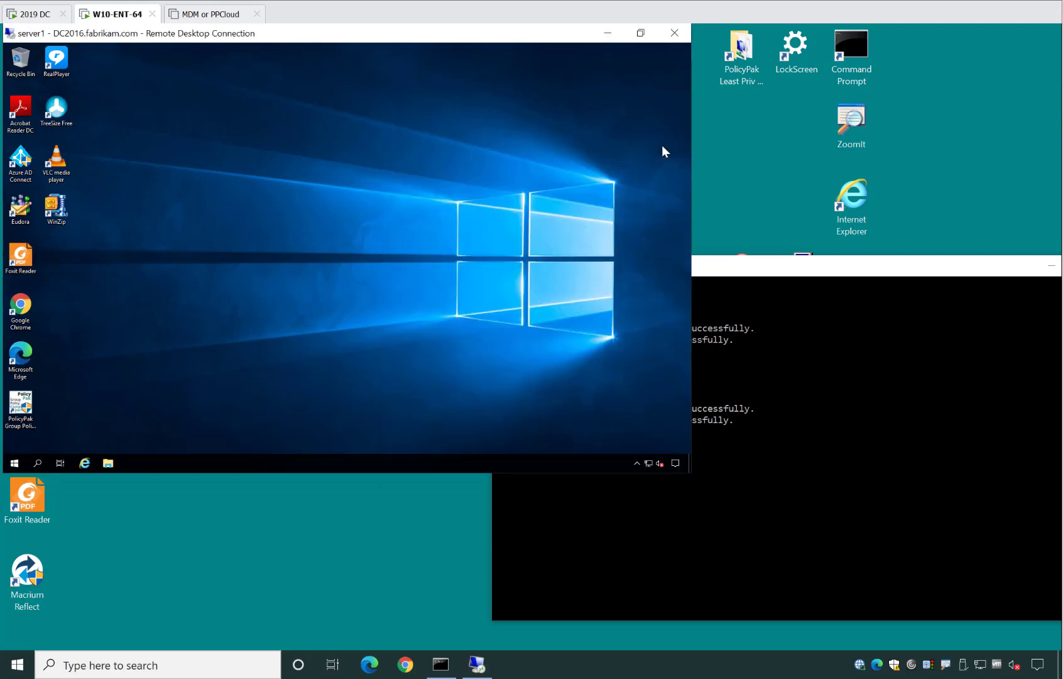
pyautogui.click(677, 36)
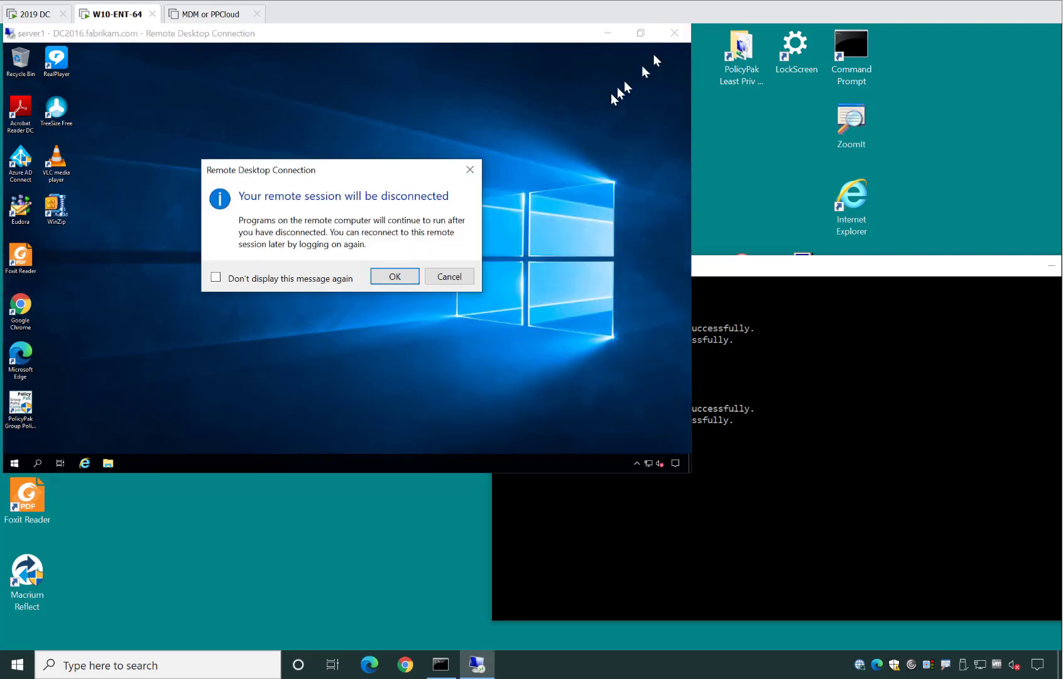
pyautogui.click(388, 275)
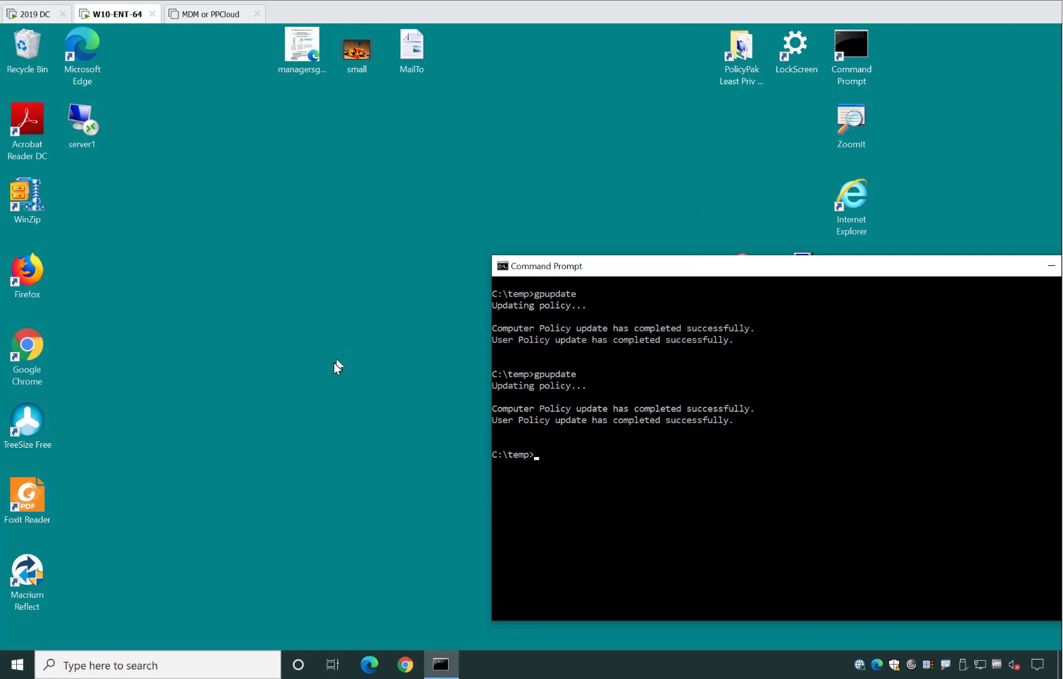